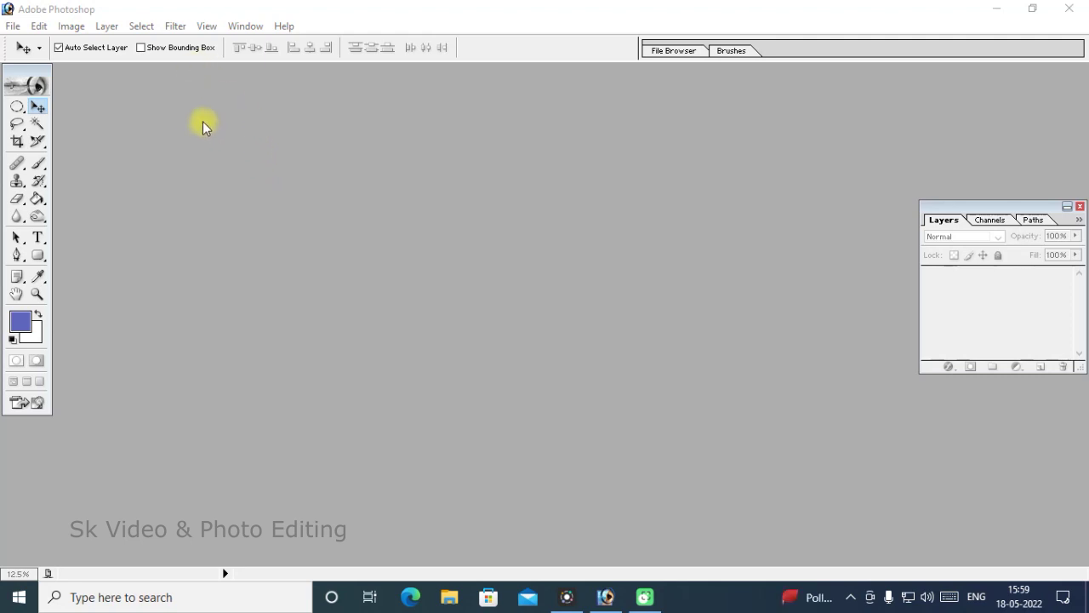
Scan the handwritten page from the HP LaserJet M1130 MFP at 300 dpi into Untitled-1
click(13, 28)
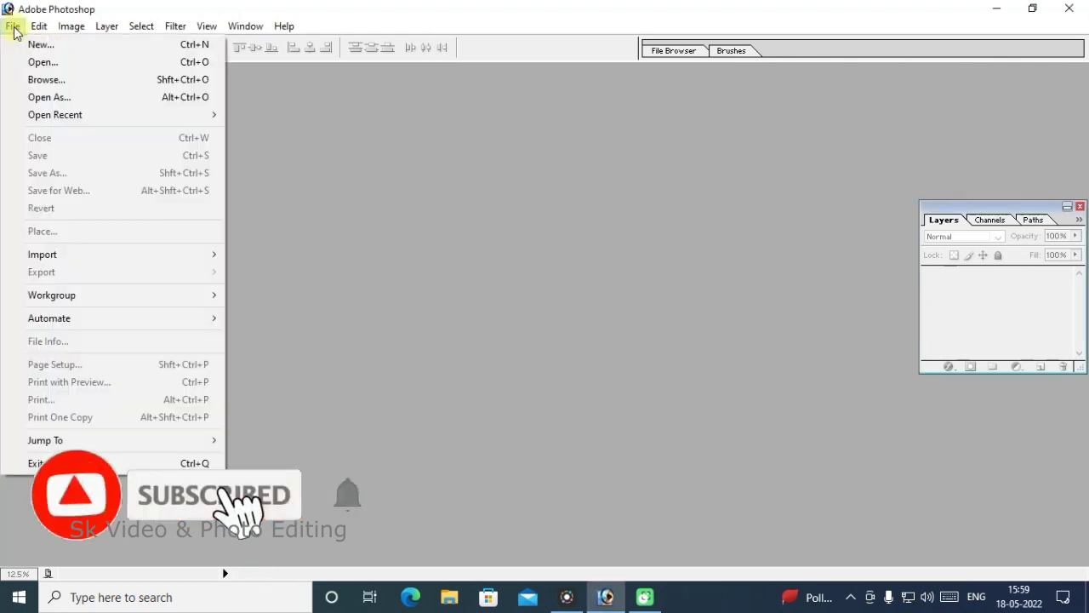
mouse_move(110, 254)
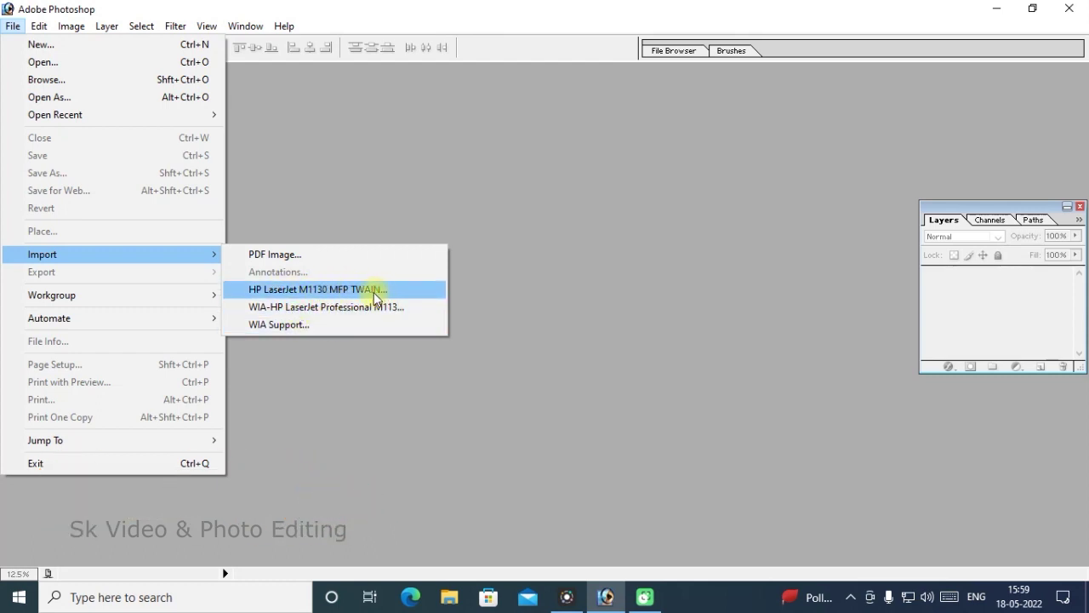
click(329, 291)
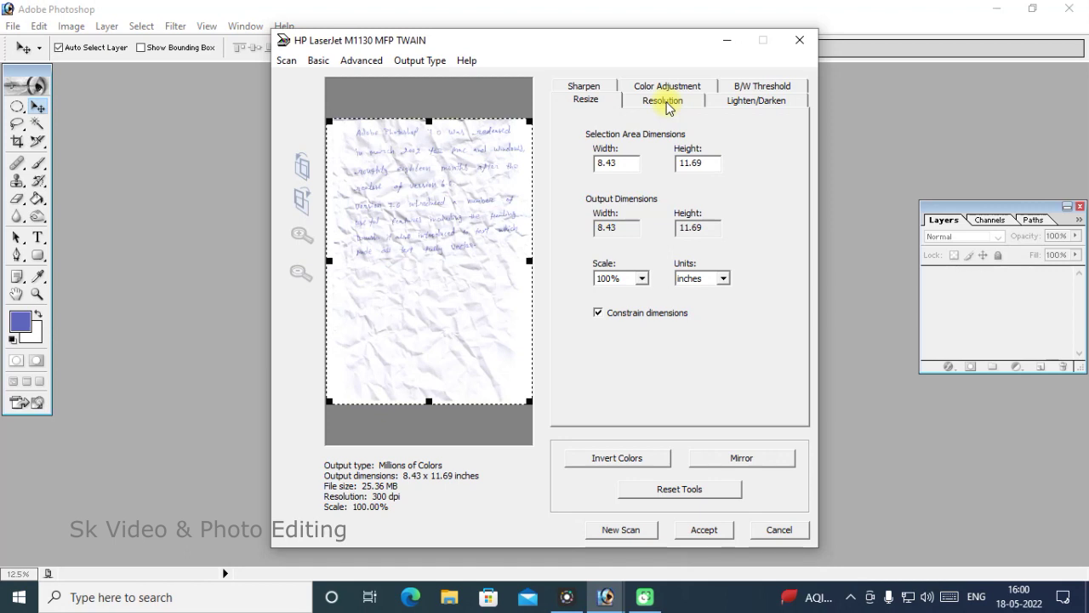
click(669, 106)
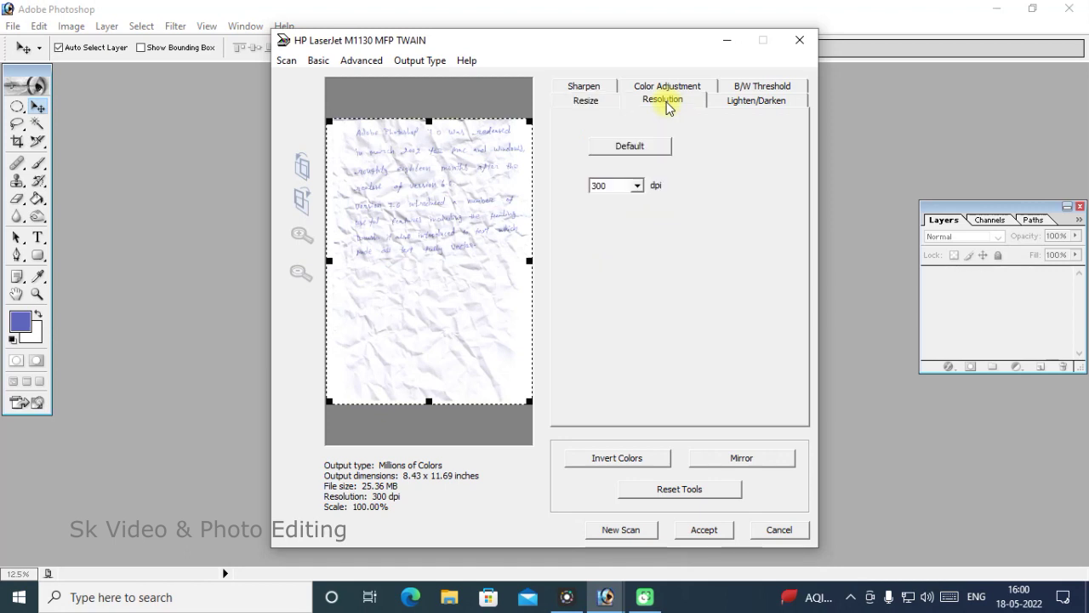
click(637, 186)
click(609, 215)
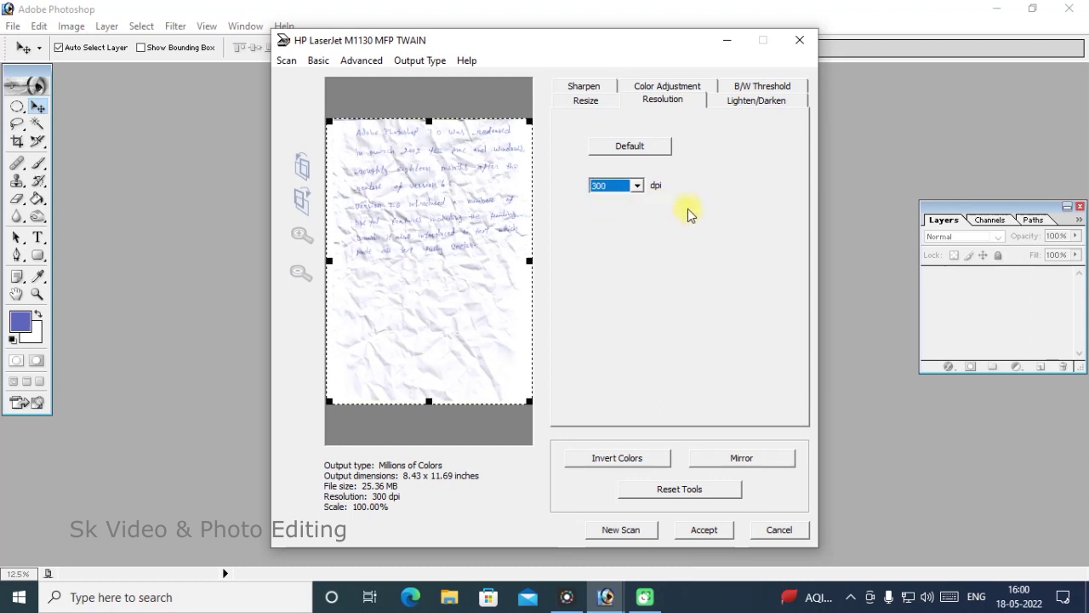
click(702, 531)
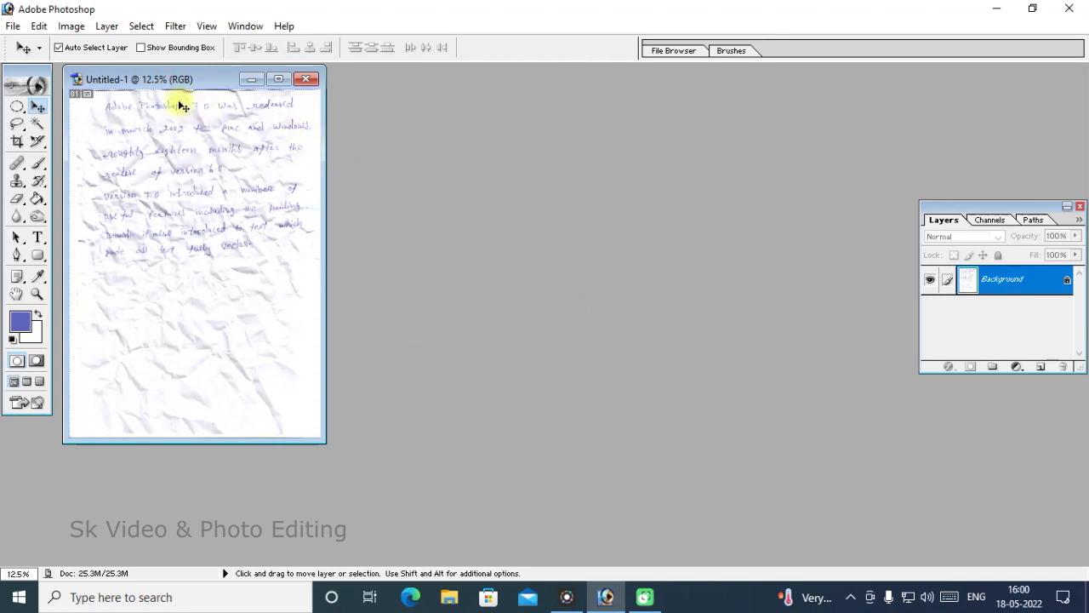
drag(180, 85, 442, 196)
Save the scan to the Desktop as JPEG 'doc' at Maximum quality
key(ctrl+h)
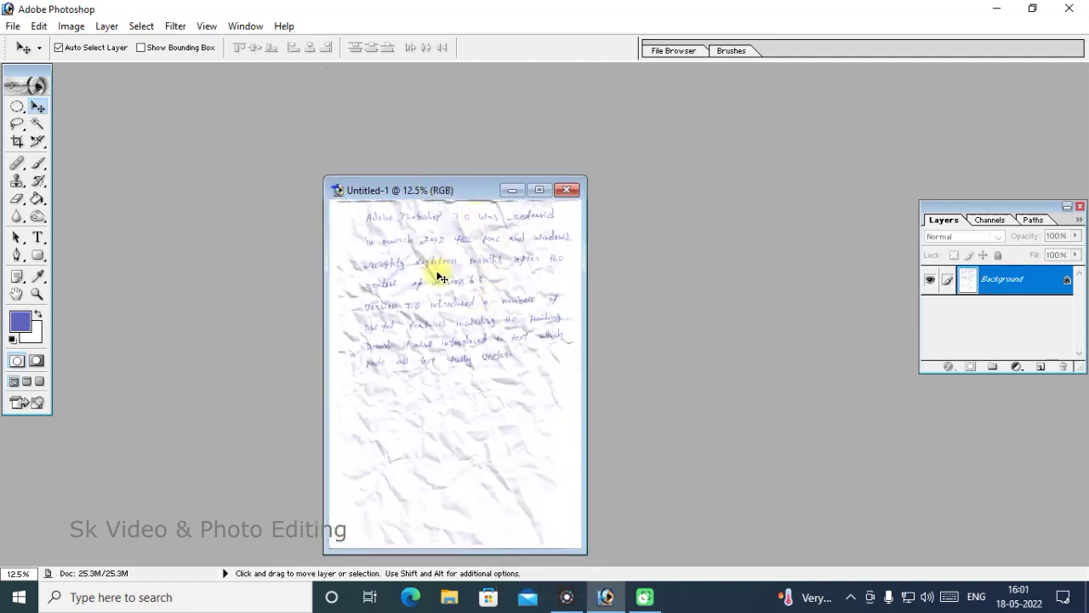
click(13, 26)
click(89, 171)
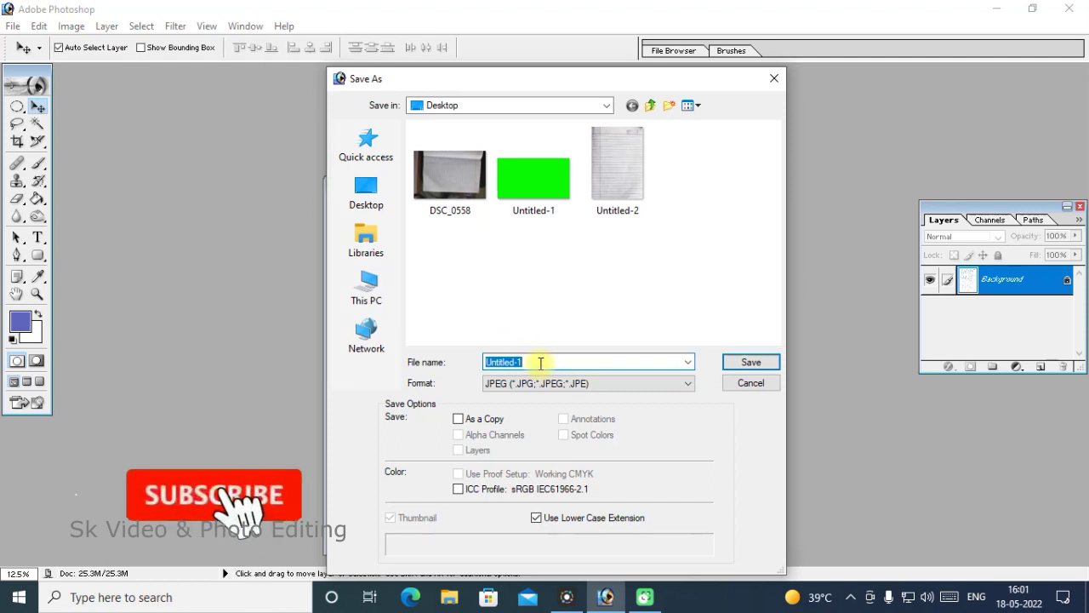
text(Unt)
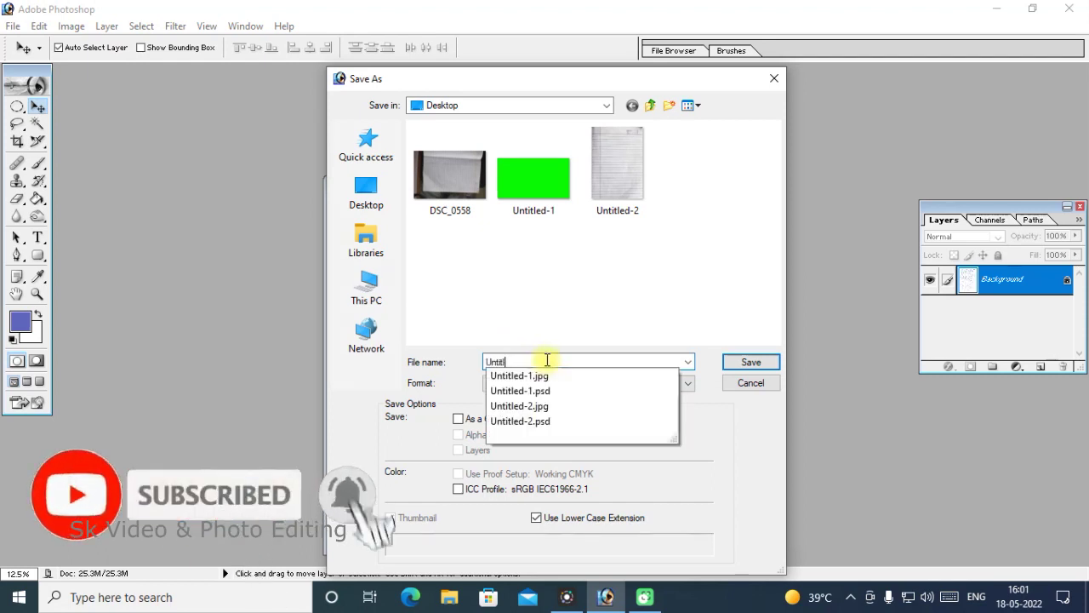
key(BackSpace)
key(BackSpace)
key(BackSpace)
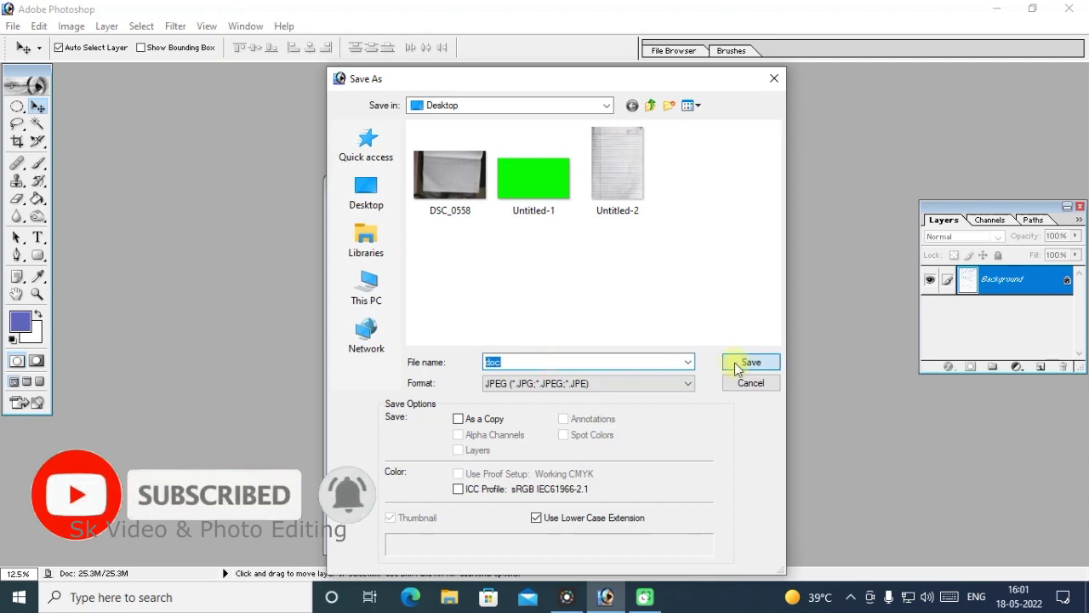
click(730, 361)
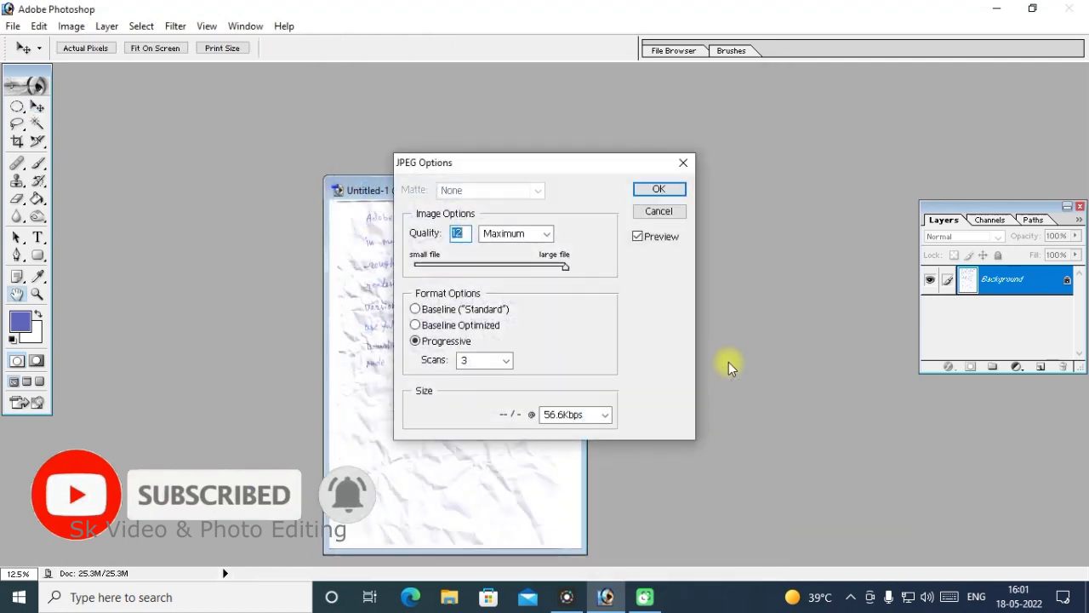
click(655, 188)
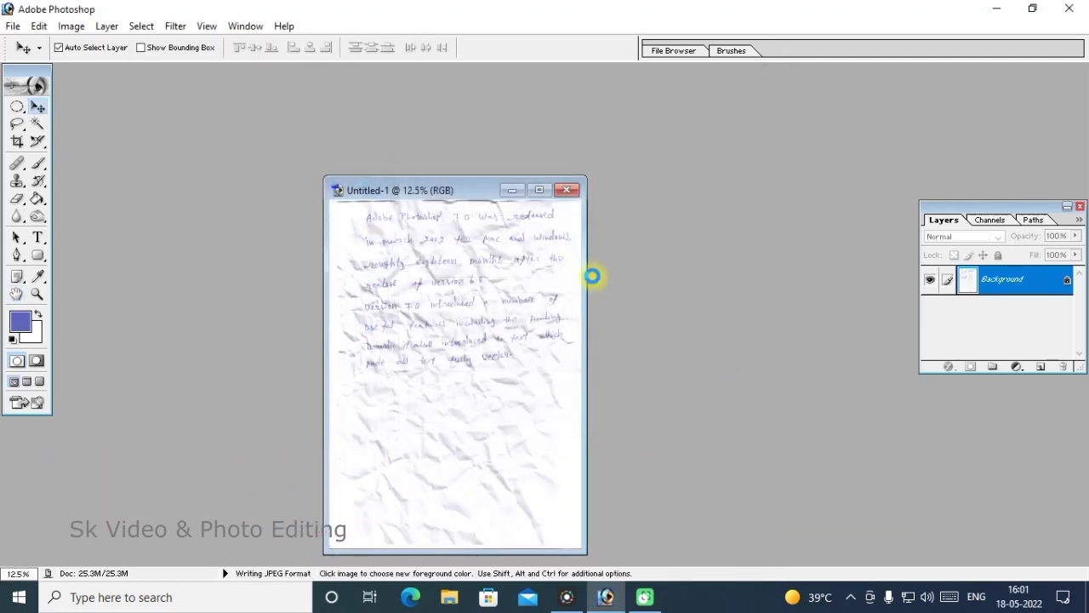
Convert the Background into an editable layer named Layer 0
key(ctrl+h)
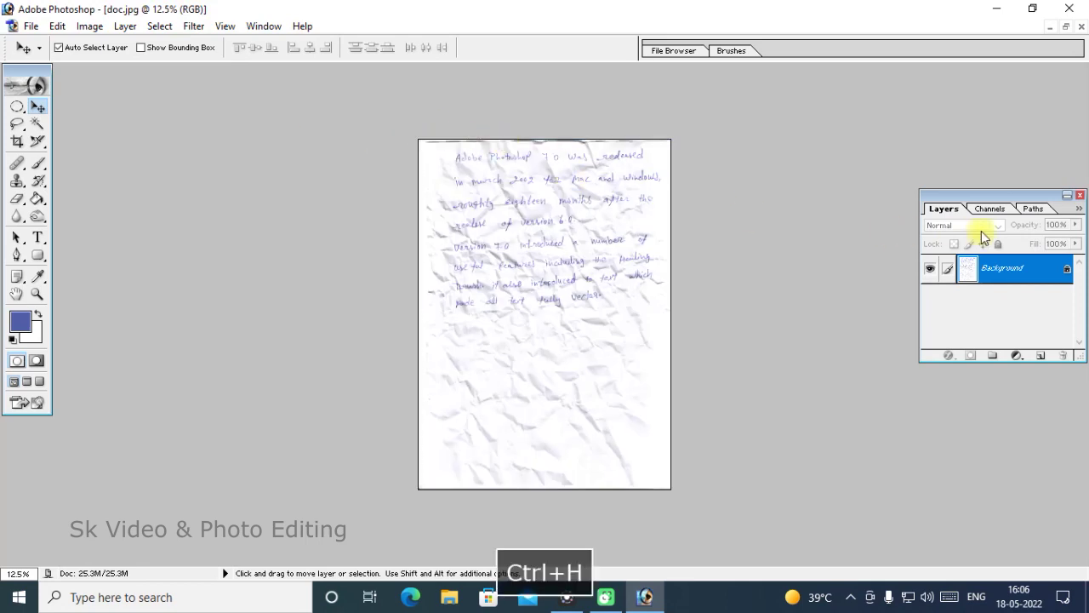
click(997, 279)
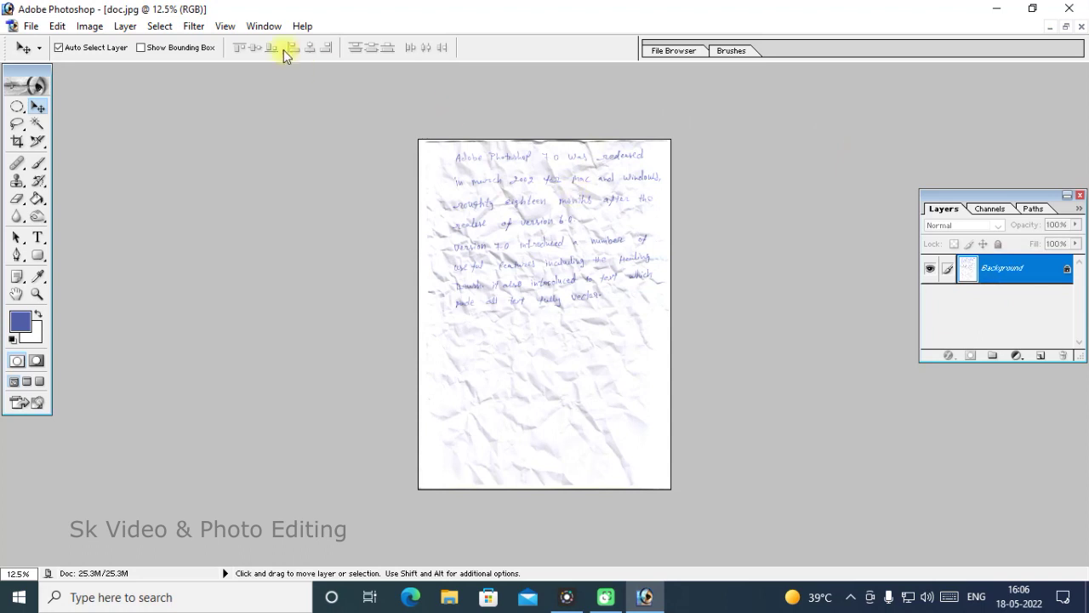
click(261, 27)
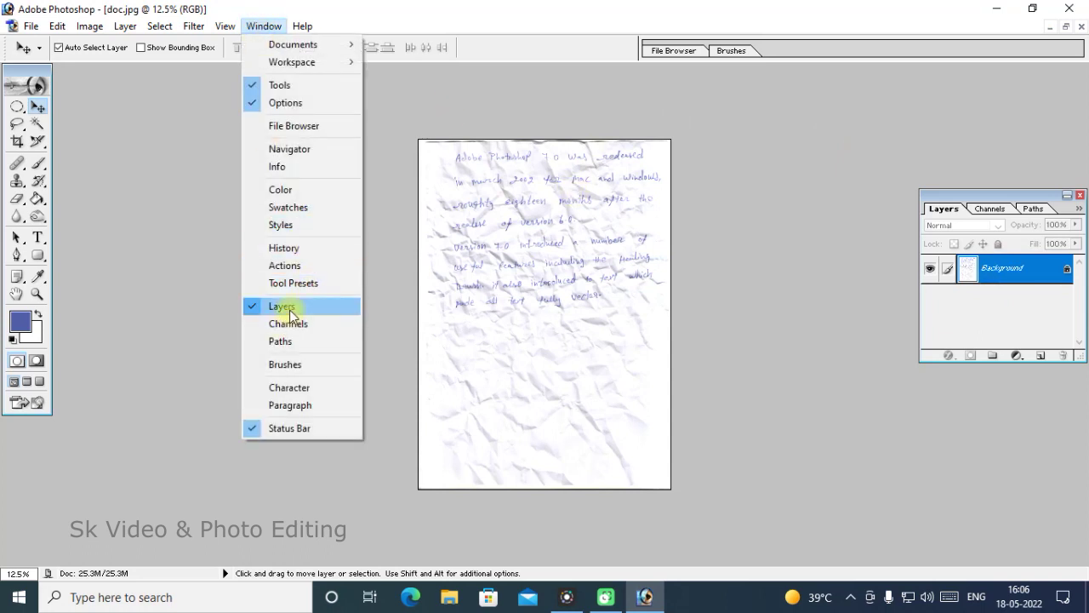
click(289, 308)
click(263, 27)
click(289, 307)
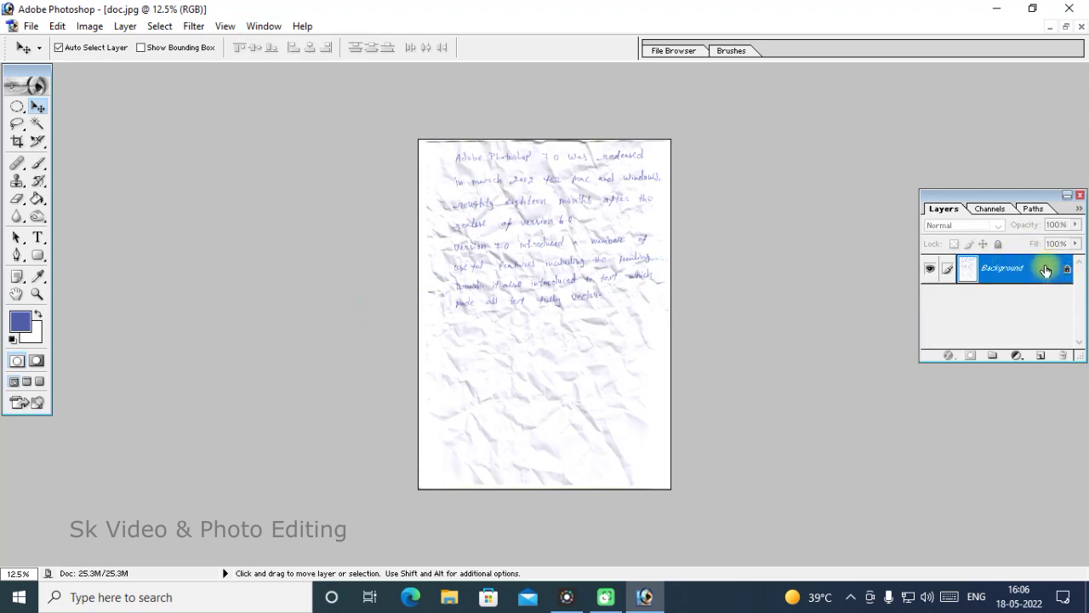
double_click(1028, 264)
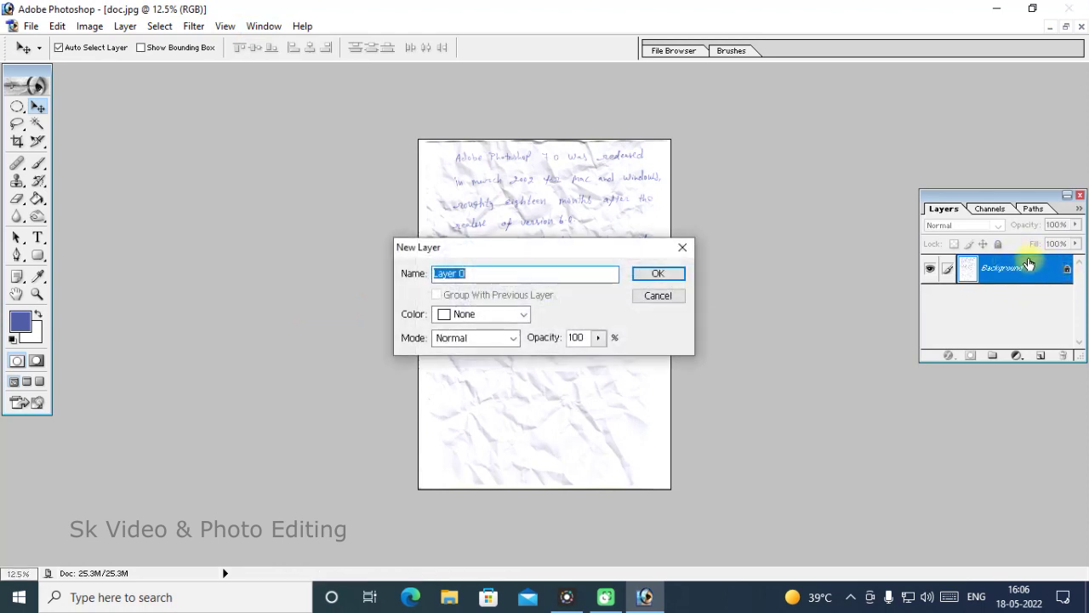
click(657, 274)
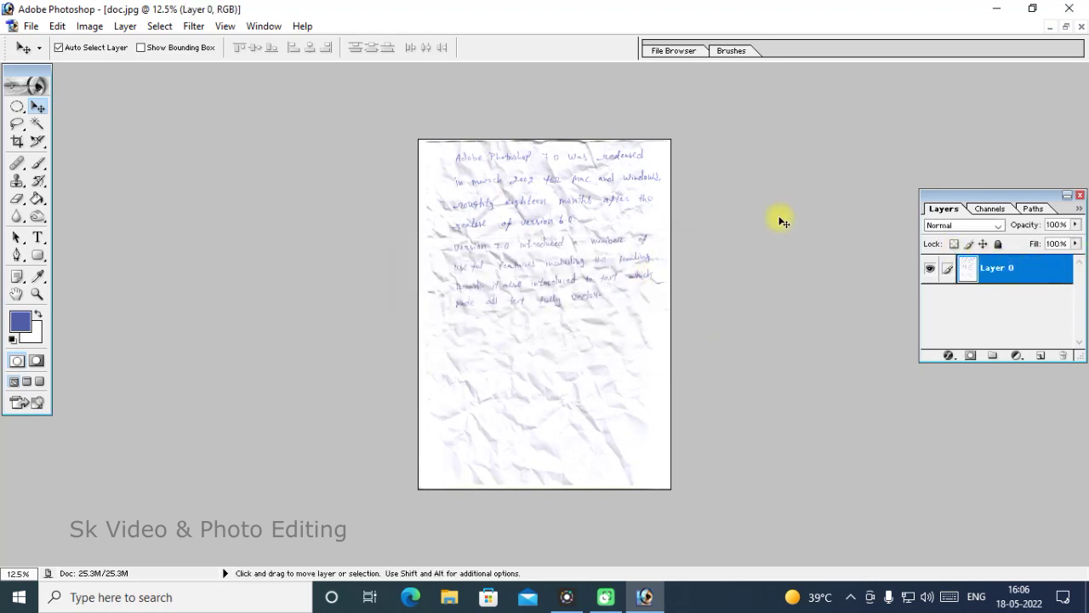
Zoom the page to 100% and pan through the handwritten lines
key(ctrl+equal)
key(ctrl+equal)
key(ctrl+equal)
key(ctrl+equal)
key(ctrl+equal)
drag(680, 146, 688, 433)
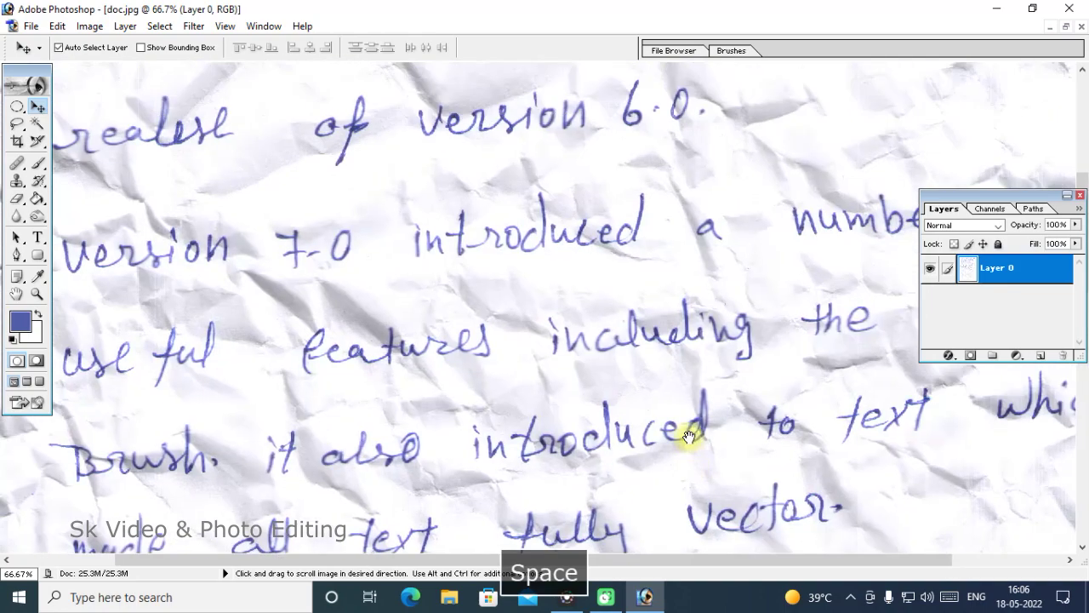
drag(681, 241, 681, 430)
drag(678, 195, 678, 382)
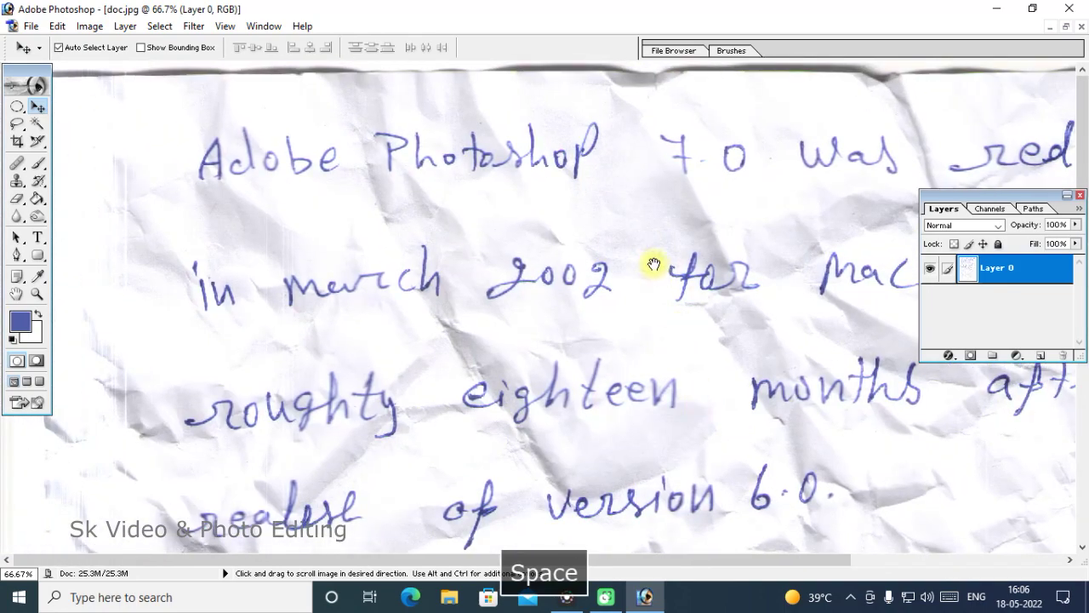
drag(656, 346, 656, 277)
mouse_move(672, 545)
mouse_down()
mouse_move(672, 367)
mouse_move(630, 236)
mouse_up()
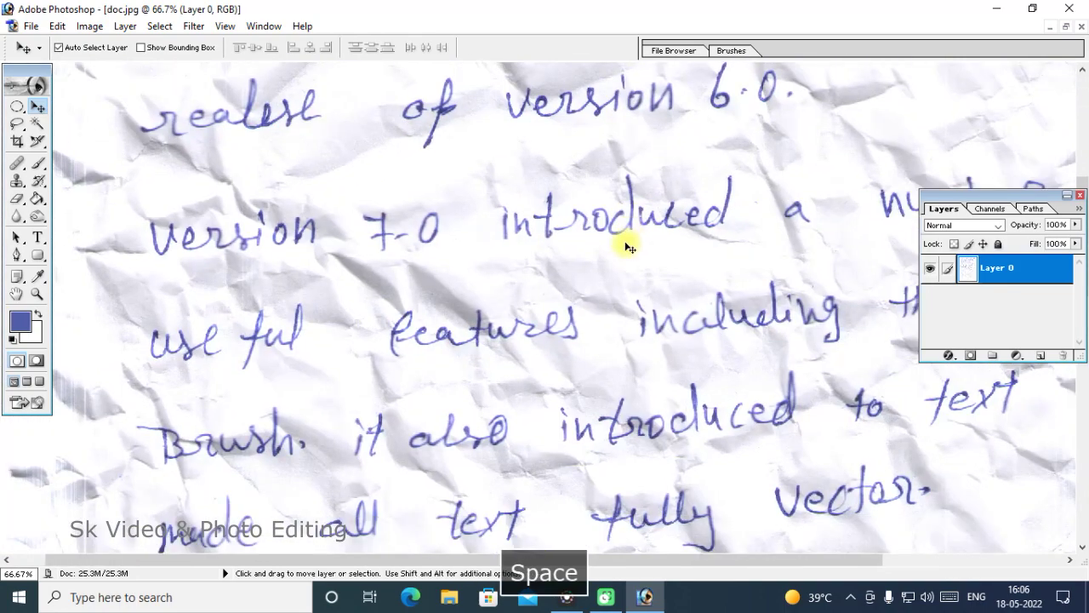
key(ctrl+equal)
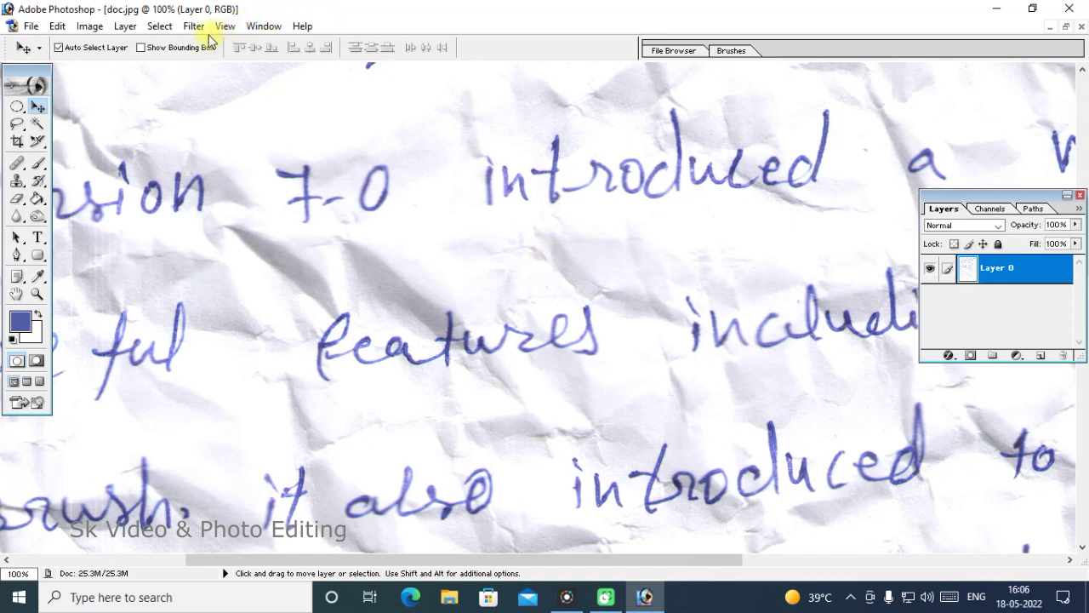
In Color Range, try the Highlights and Shadows presets, then return to Sampled Colors
click(161, 27)
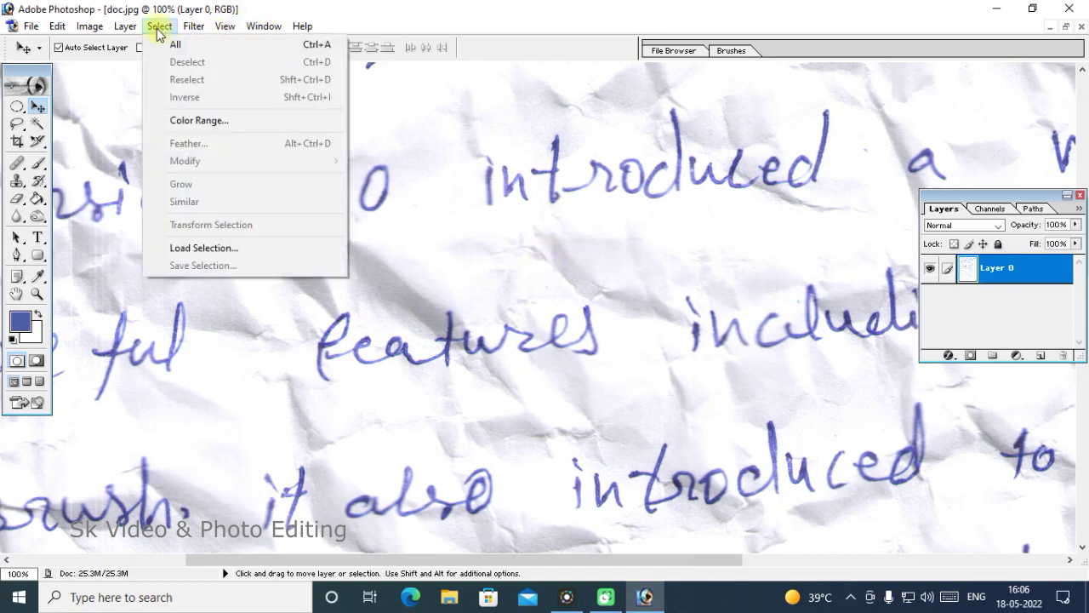
click(226, 124)
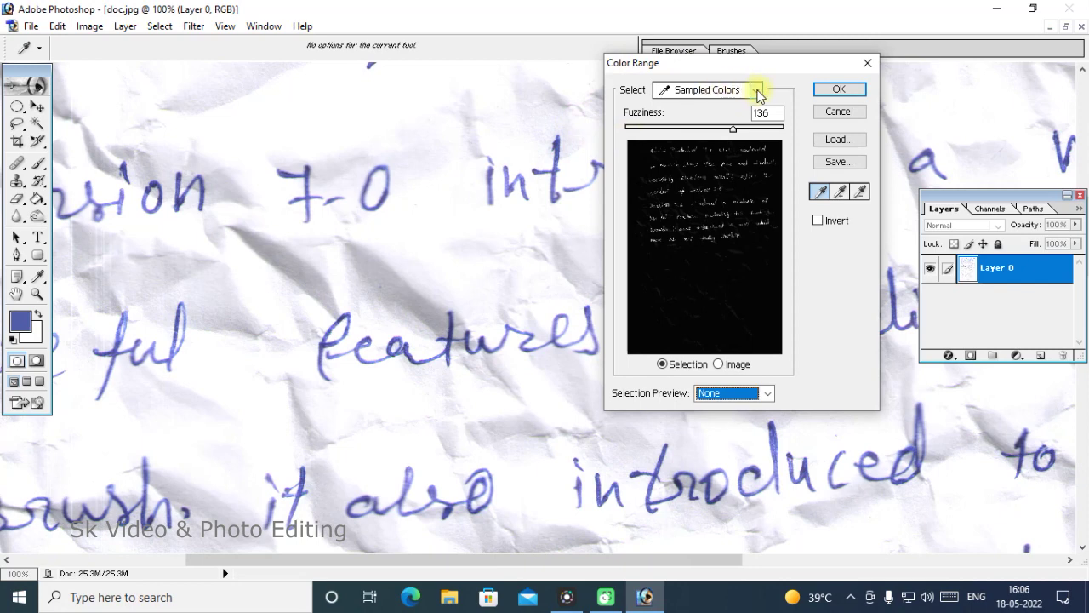
click(756, 90)
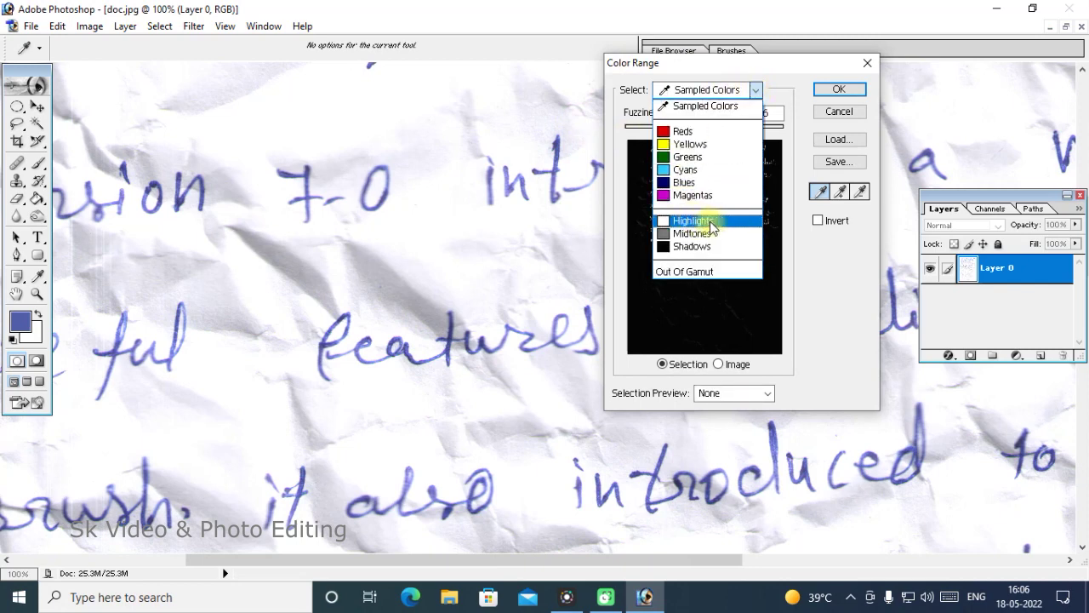
click(711, 223)
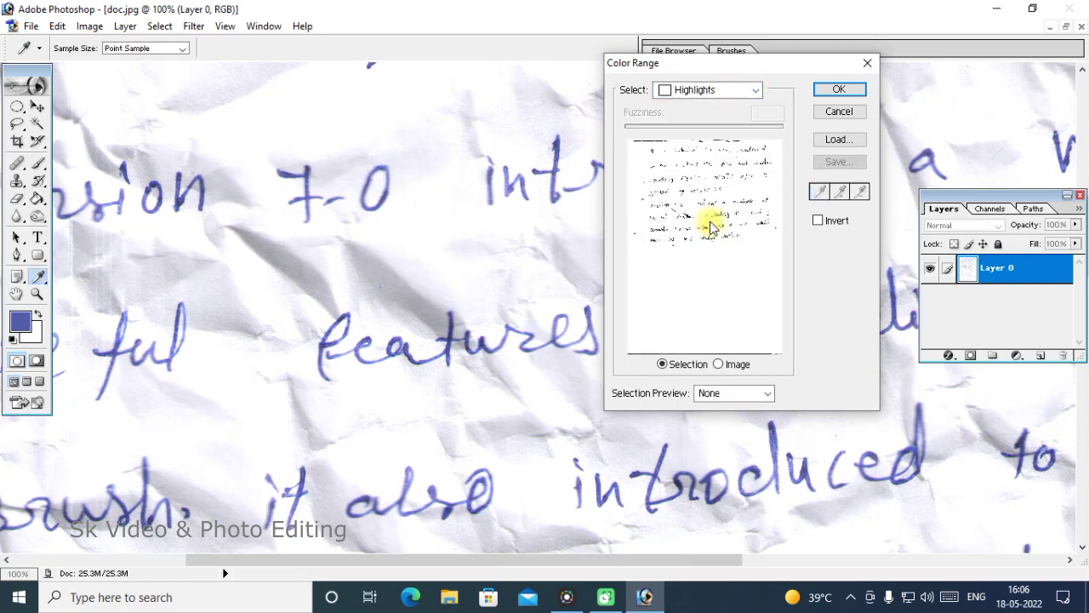
click(756, 90)
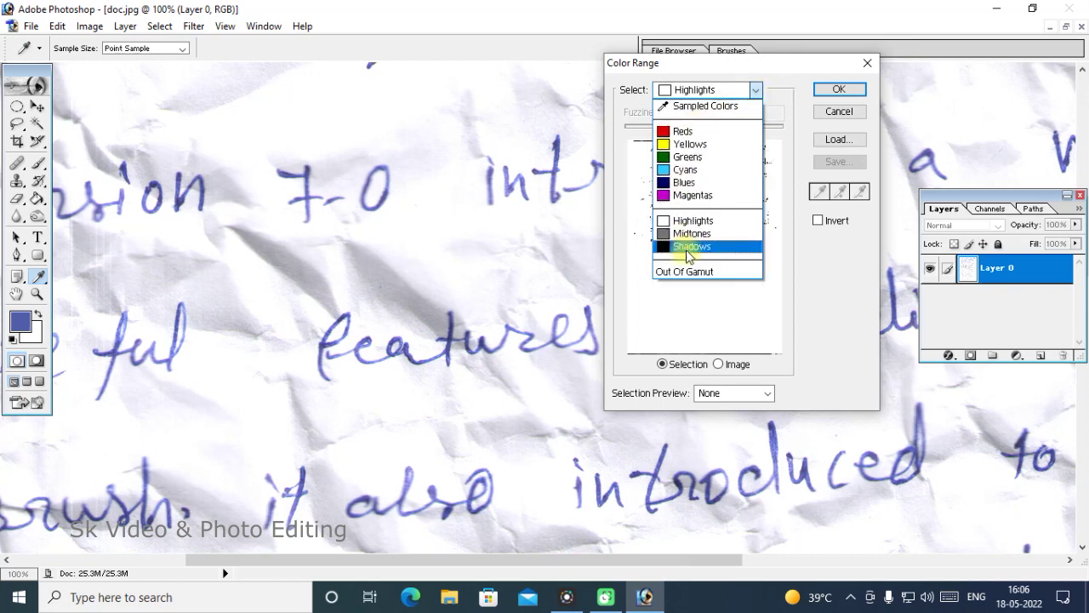
click(686, 247)
click(733, 91)
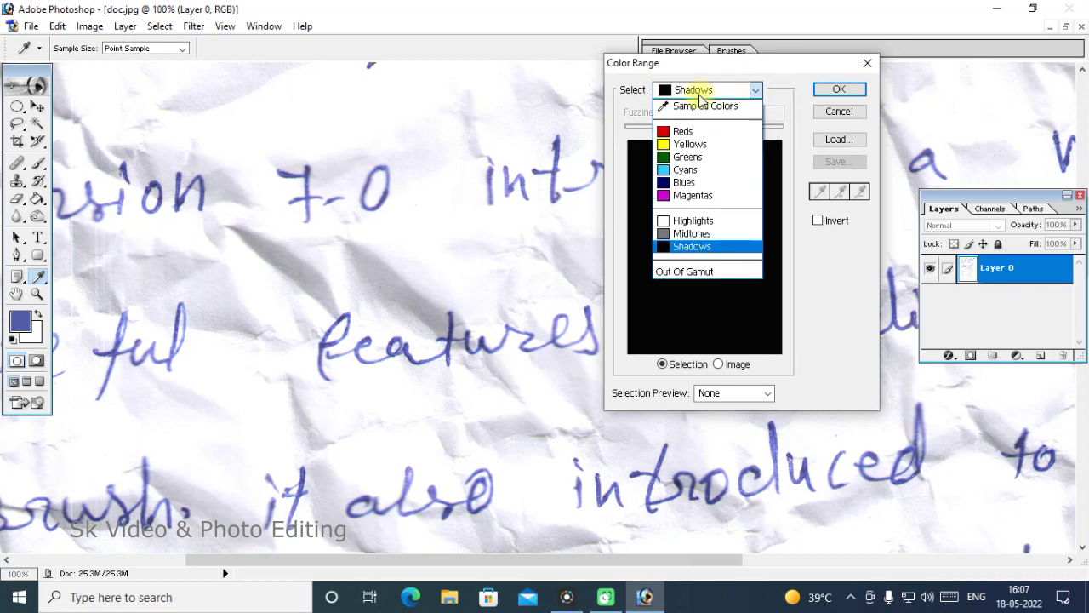
click(722, 106)
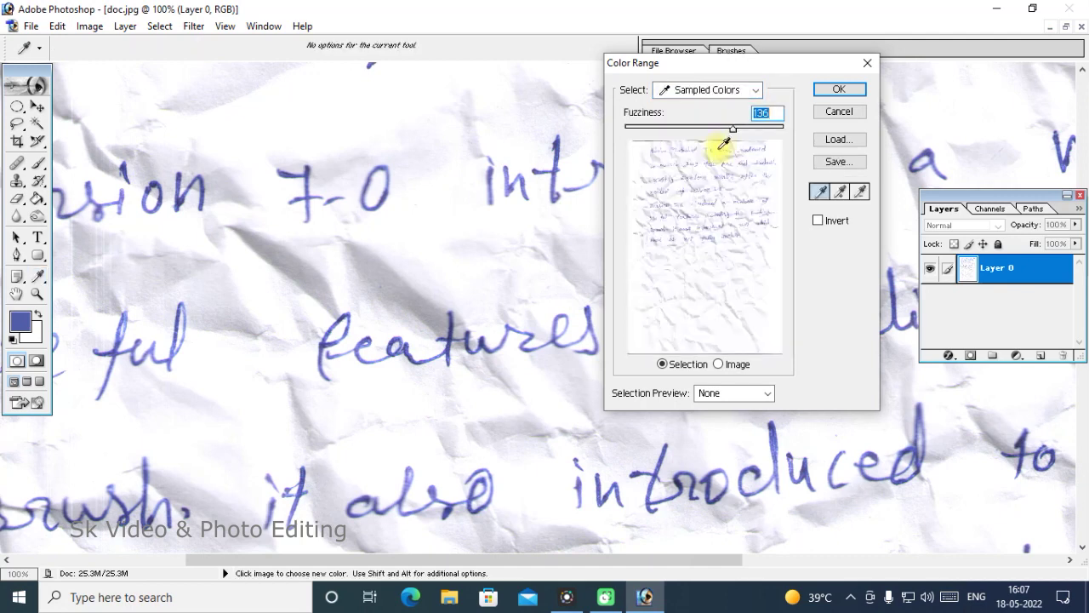
Sample several blue ink shades into the selection and set Fuzziness to 14
key(ctrl+equal)
click(712, 226)
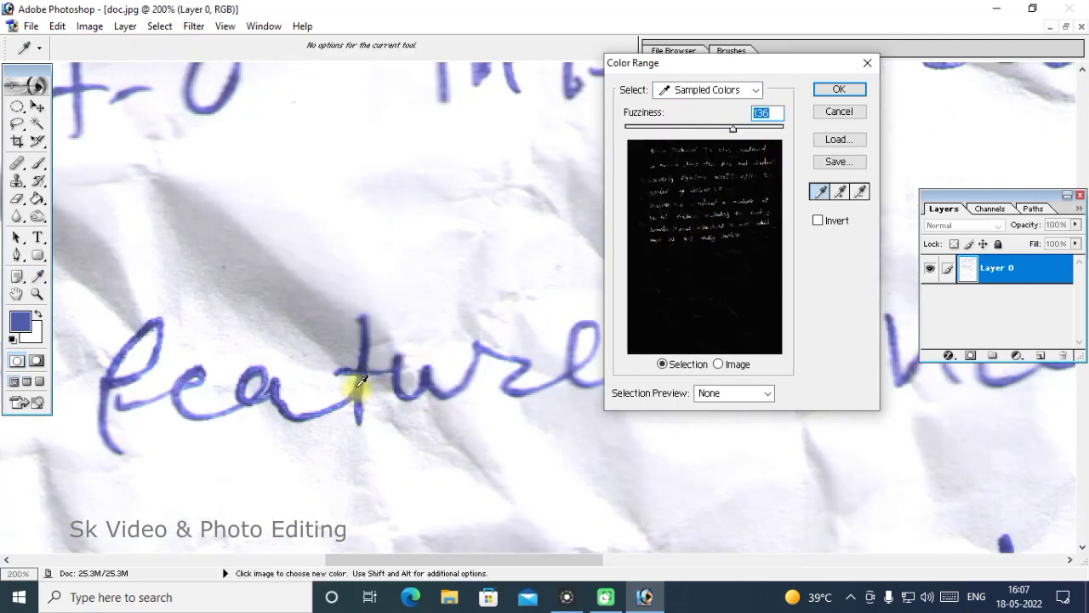
click(366, 372)
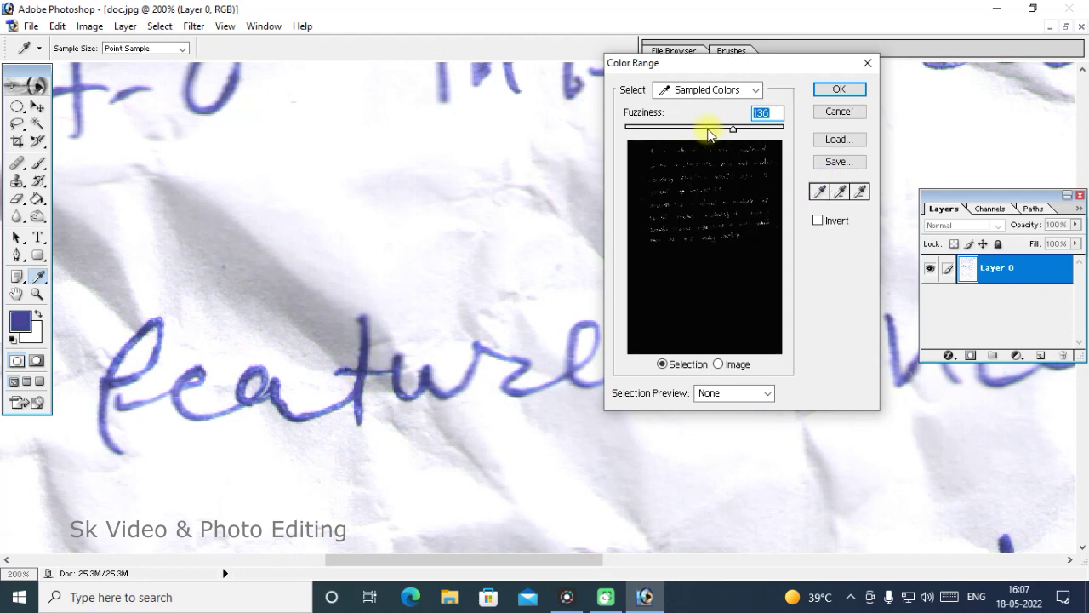
mouse_move(736, 129)
mouse_down()
mouse_move(760, 130)
mouse_move(743, 132)
mouse_up()
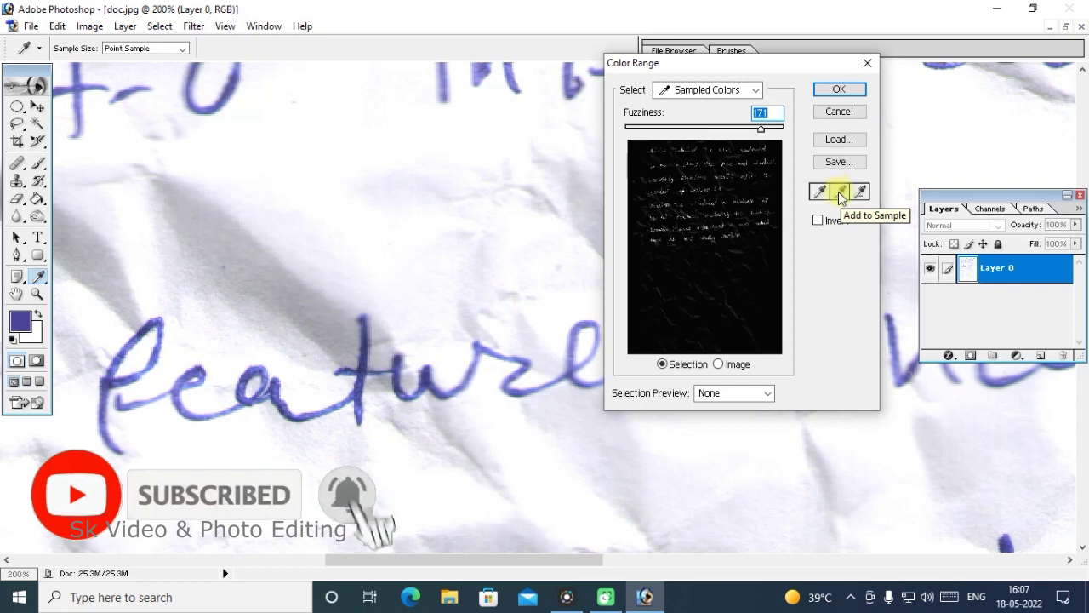
click(840, 192)
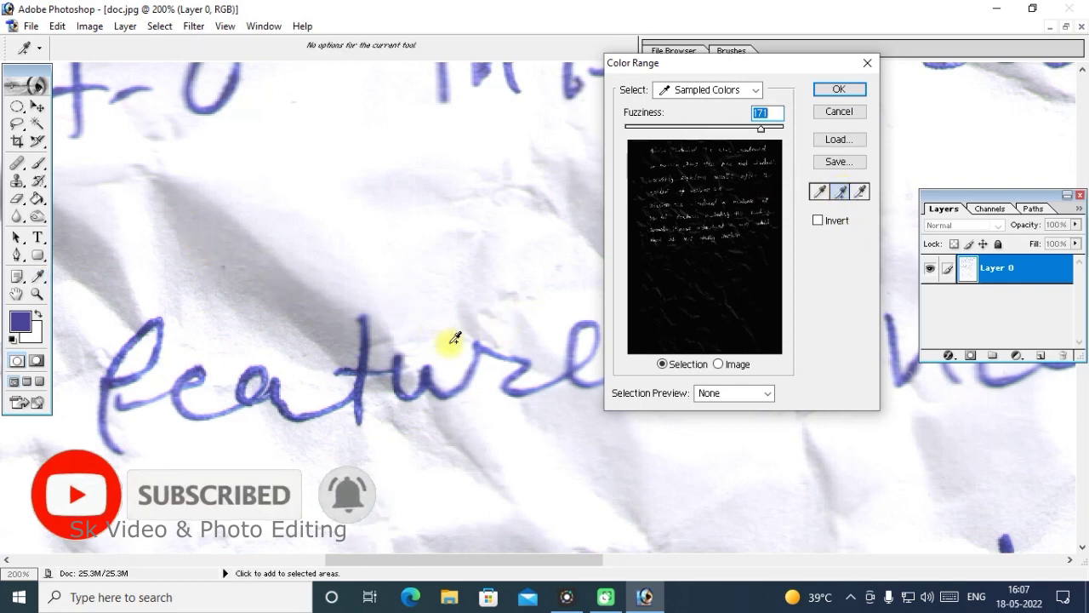
click(484, 341)
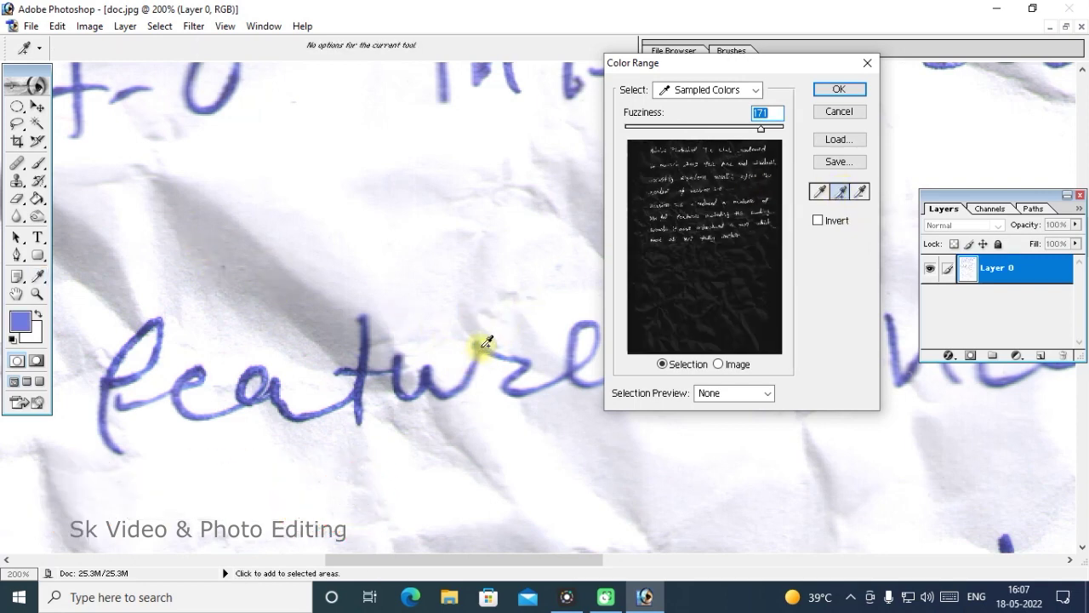
click(494, 344)
click(358, 371)
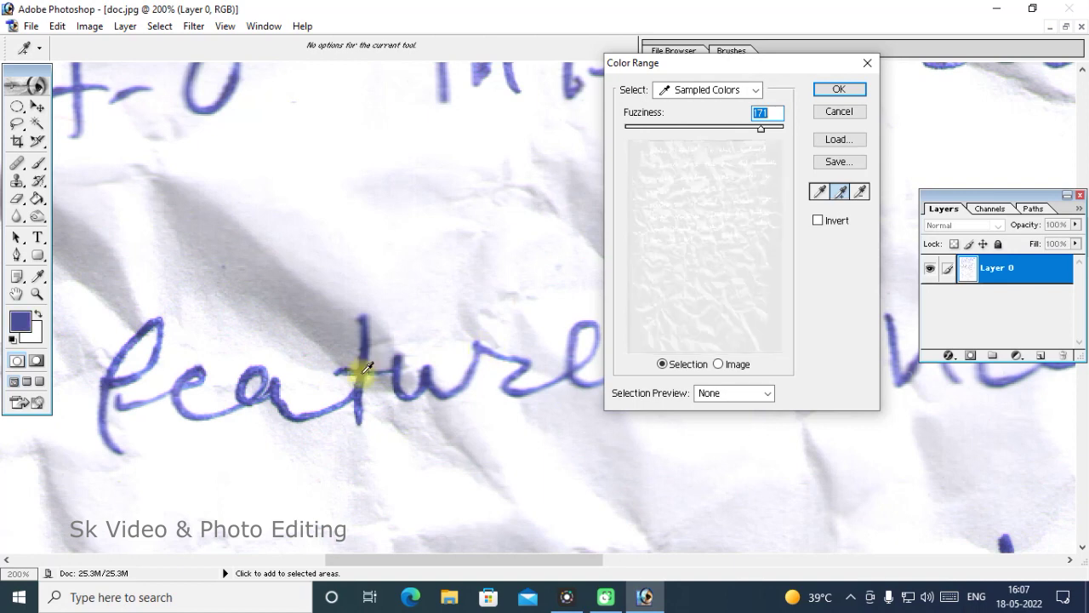
drag(760, 127, 646, 132)
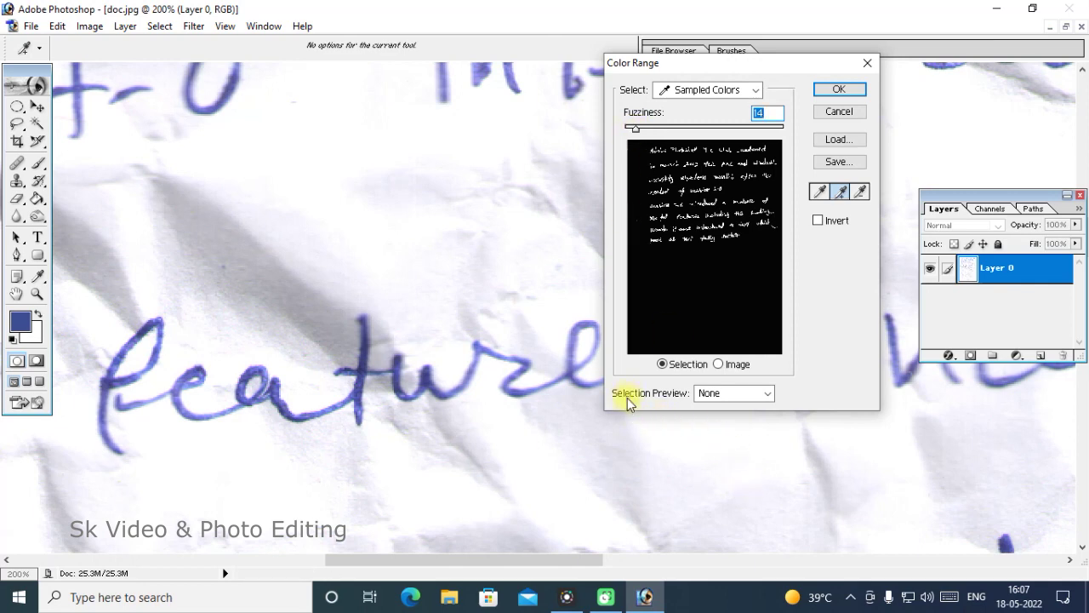
Preview the handwriting selection on a White Matte and accept it
click(757, 396)
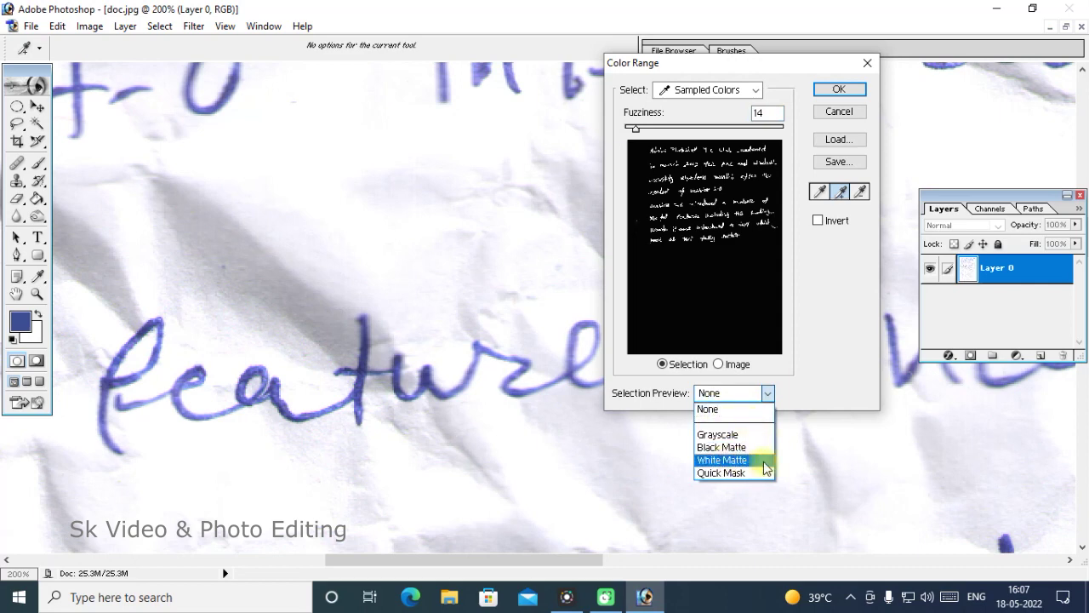
click(722, 459)
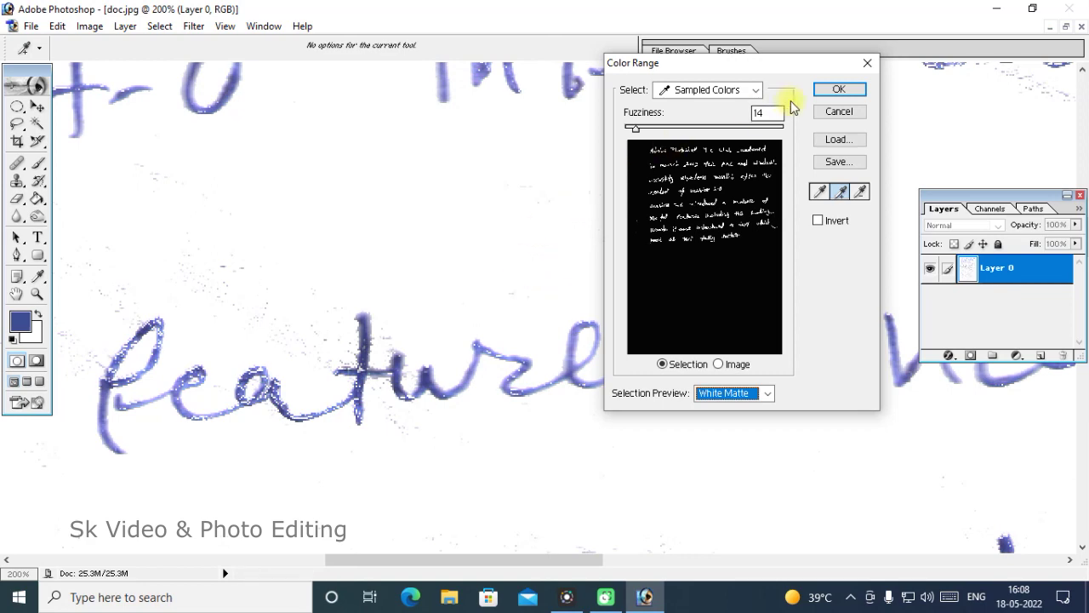
click(839, 91)
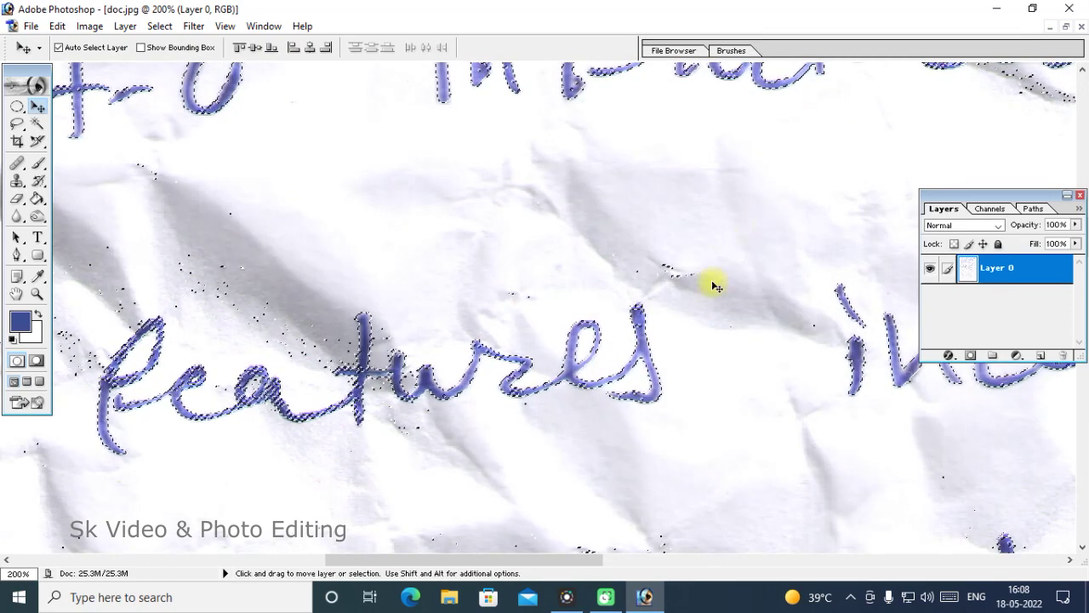
Add a layer mask to Layer 0 from the handwriting selection and inspect the result
key(ctrl+minus)
key(ctrl+minus)
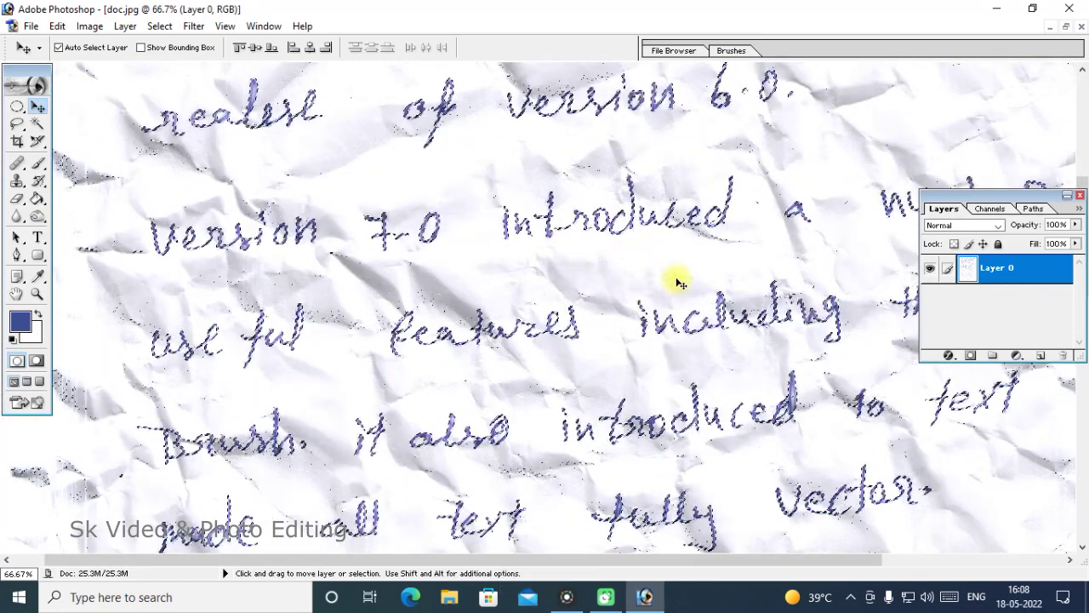
key(ctrl+minus)
key(ctrl+minus)
key(ctrl+minus)
key(ctrl+minus)
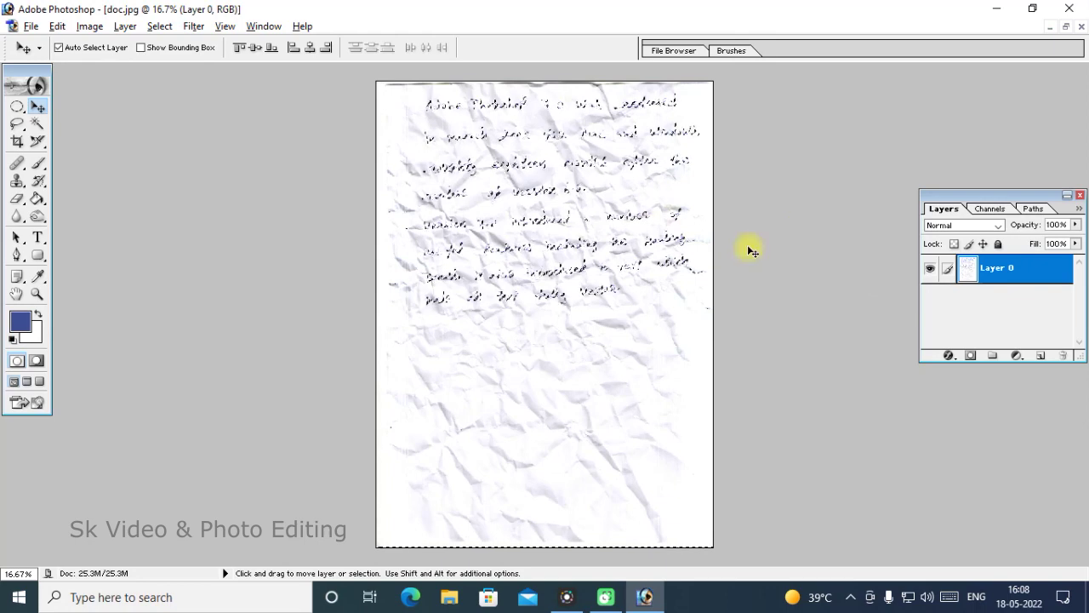
click(973, 355)
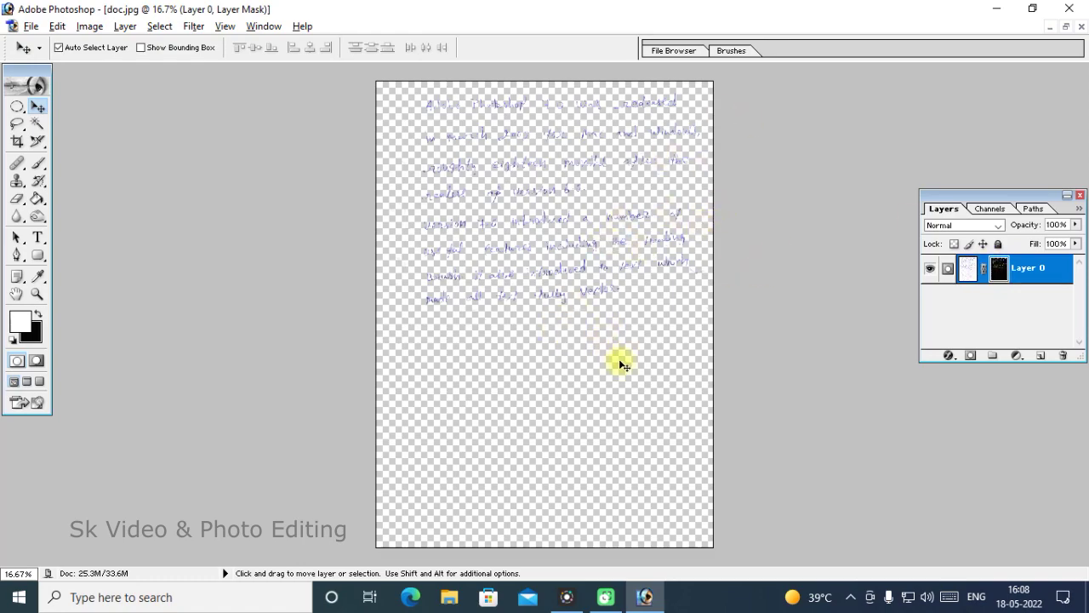
key(ctrl+equal)
key(ctrl+equal)
key(ctrl+equal)
key(ctrl+equal)
scroll(659, 332, up, 2)
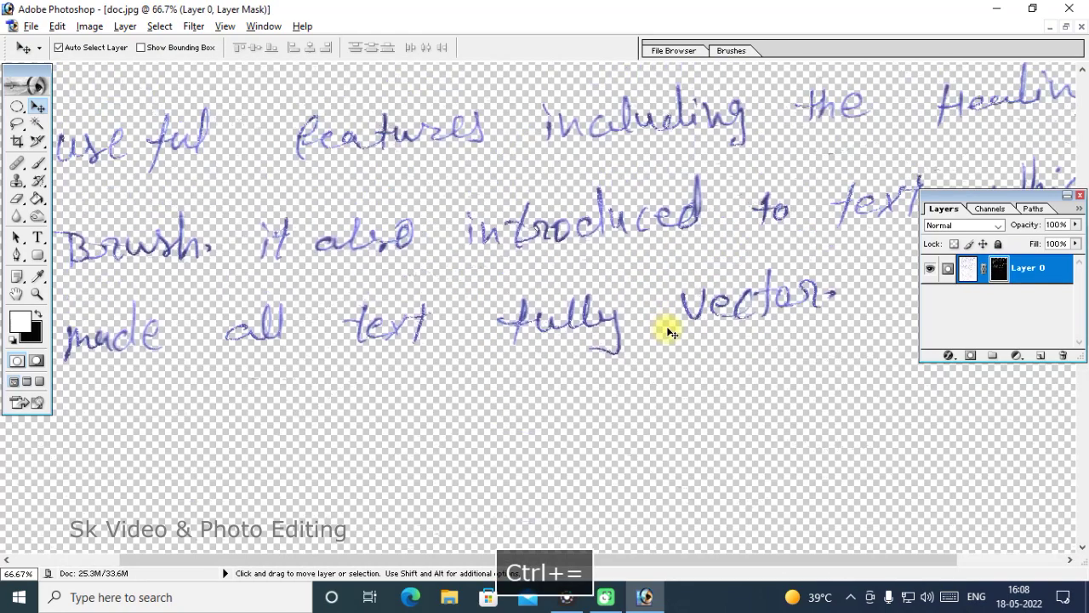
scroll(659, 331, up, 4)
scroll(660, 332, up, 2)
scroll(652, 329, up, 3)
scroll(650, 329, up, 3)
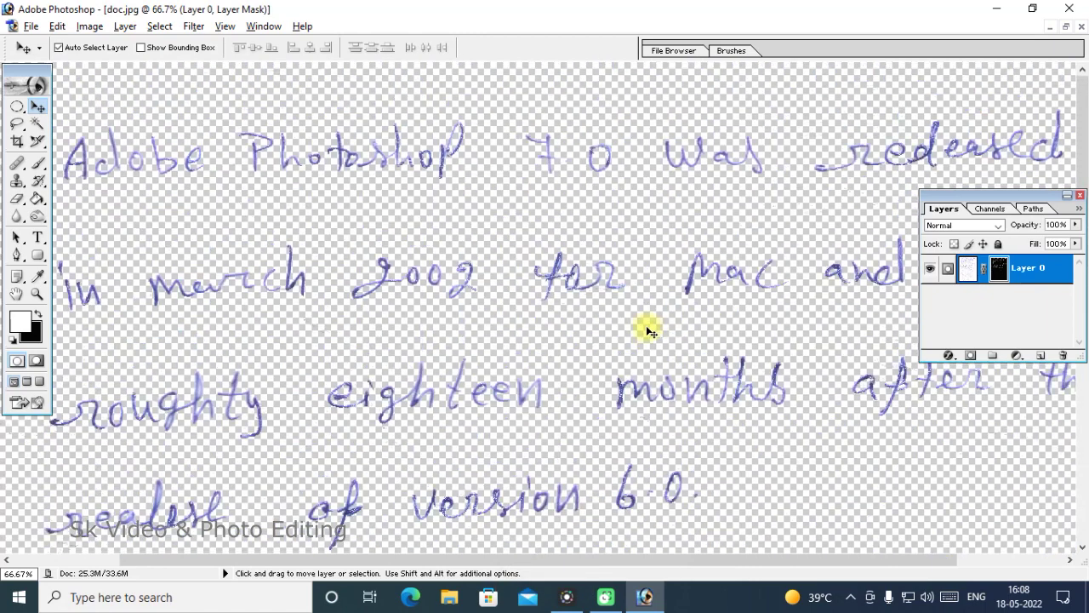
key(ctrl+minus)
key(ctrl+minus)
key(ctrl+minus)
key(ctrl+minus)
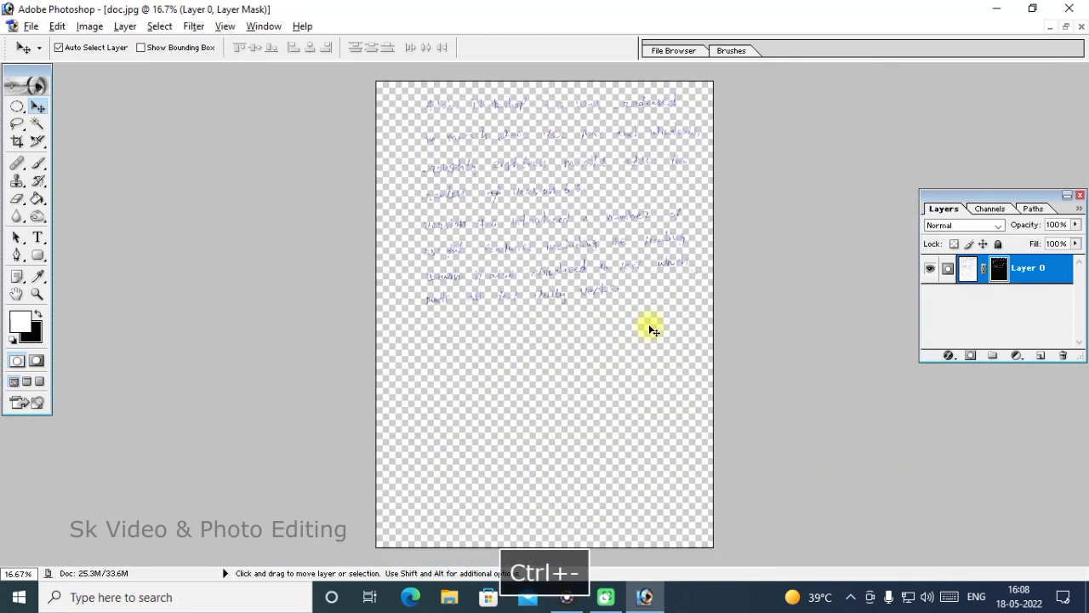
Create Layer 1, fill it with white, and drag it below Layer 0
click(1041, 356)
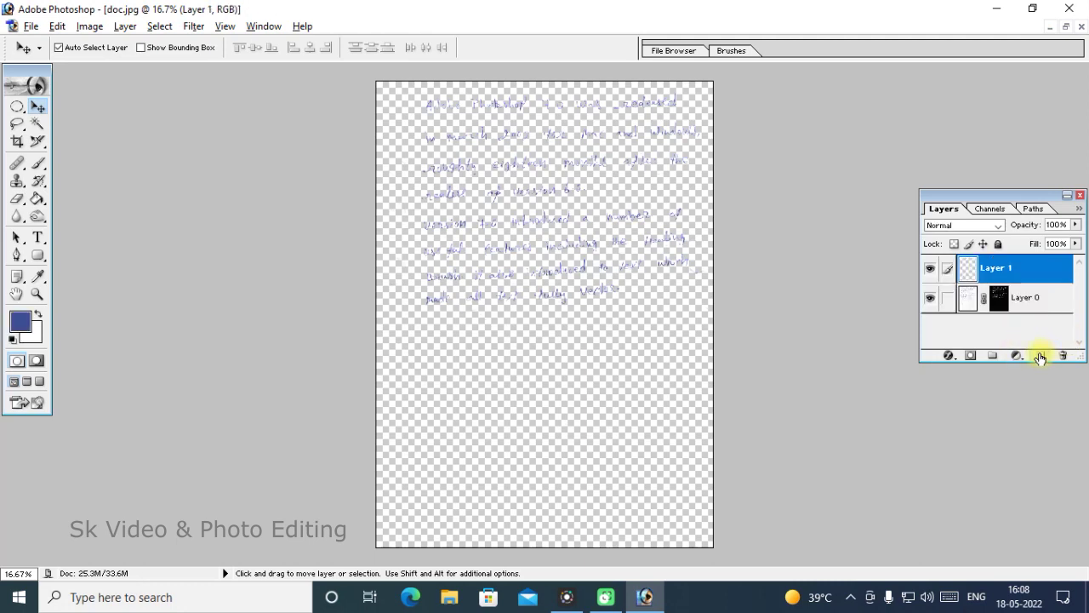
click(34, 343)
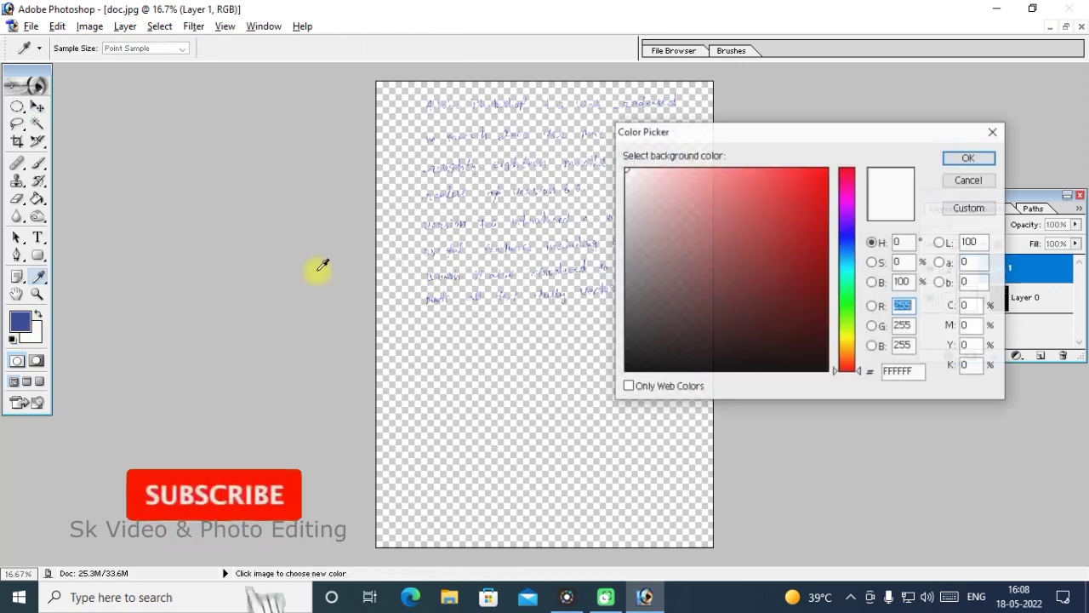
click(968, 156)
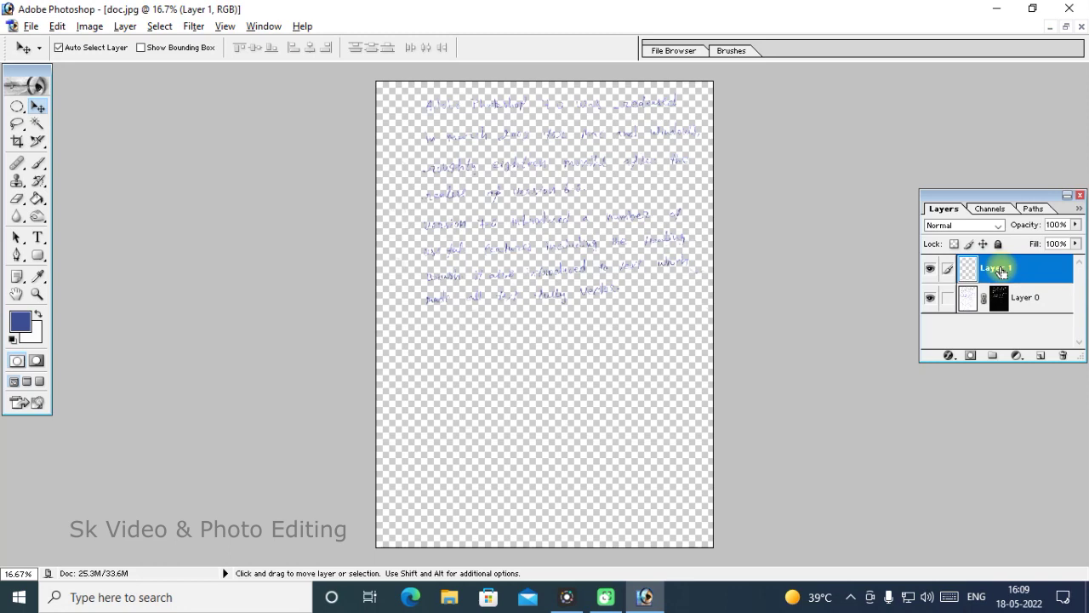
key(ctrl+BackSpace)
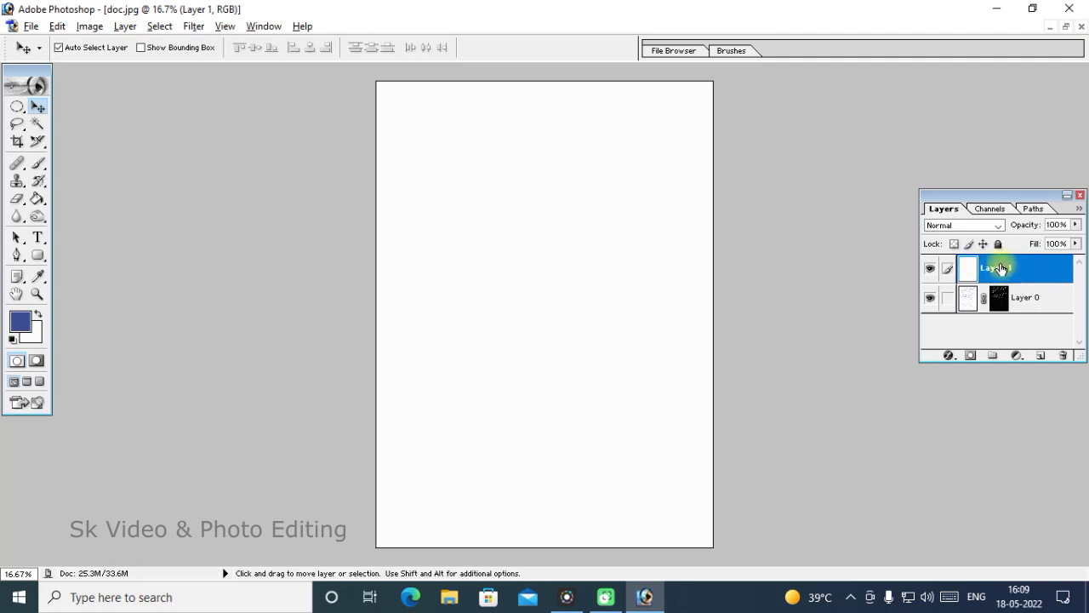
drag(1001, 268, 1000, 326)
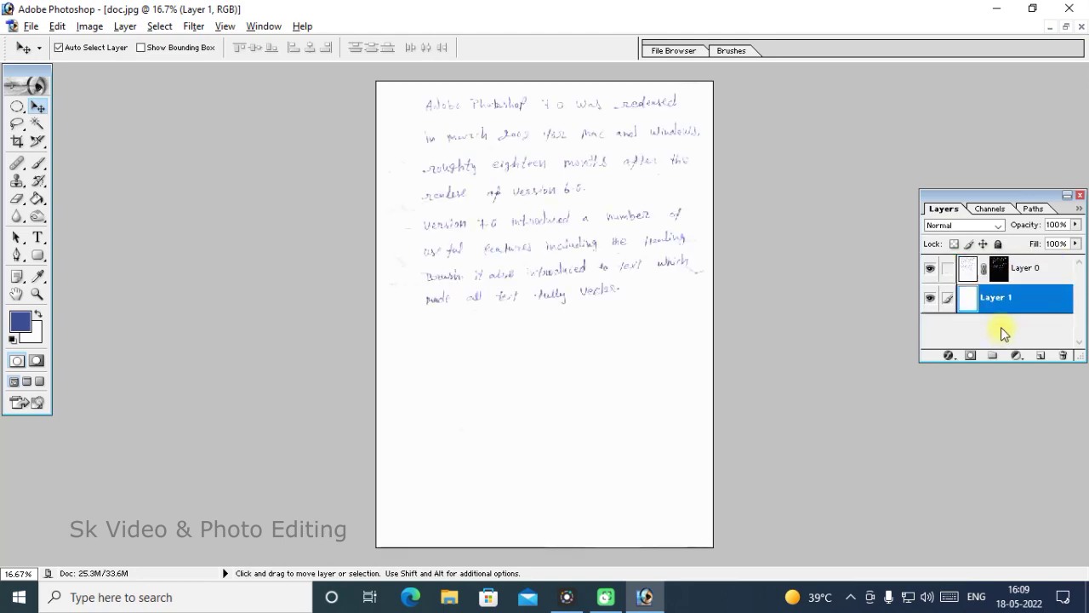
Apply Curves to Layer 0, pulling input 152 down to output 94
key(ctrl+equal)
key(ctrl+equal)
key(ctrl+equal)
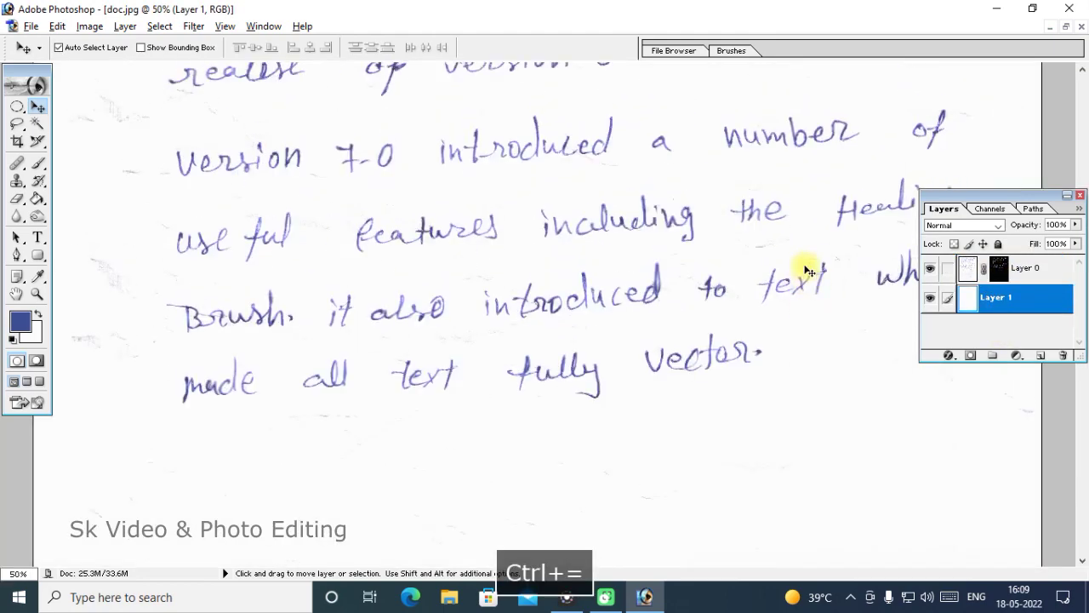
scroll(808, 270, up, 3)
scroll(791, 269, up, 3)
scroll(789, 268, up, 1)
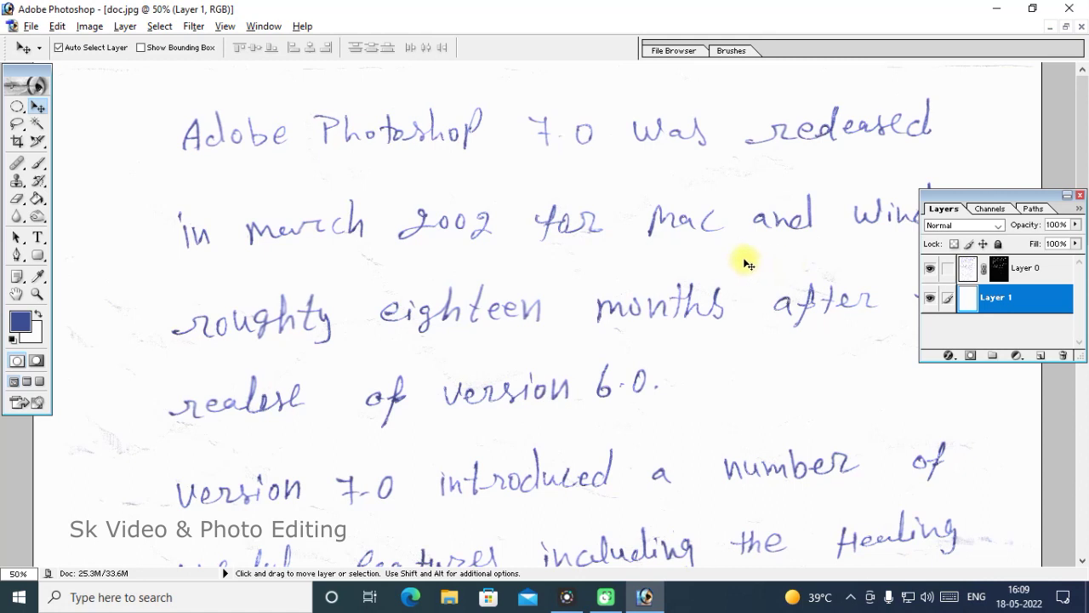
key(ctrl+minus)
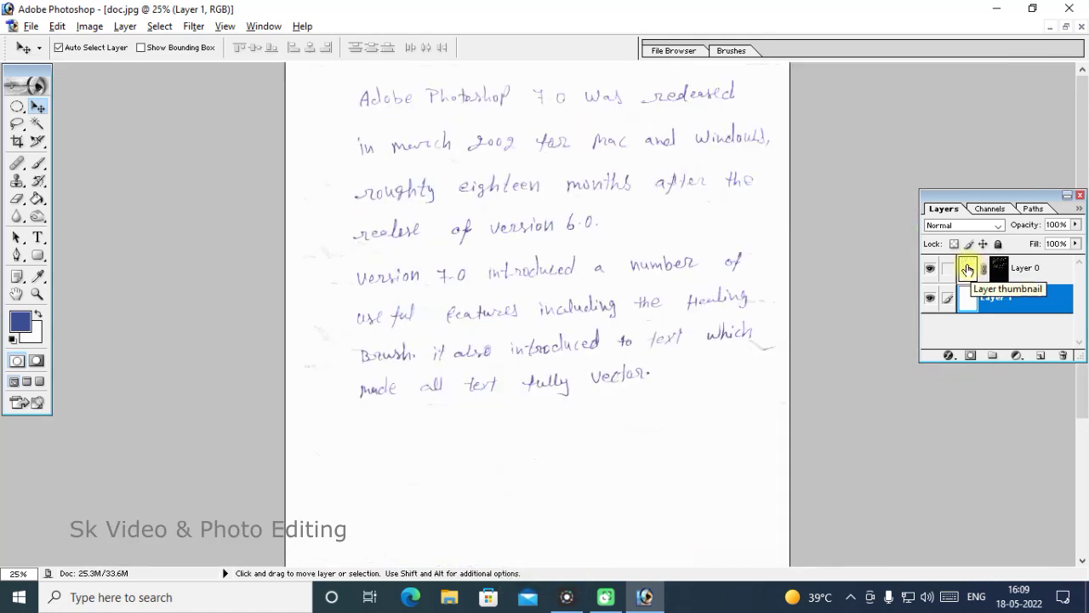
click(968, 268)
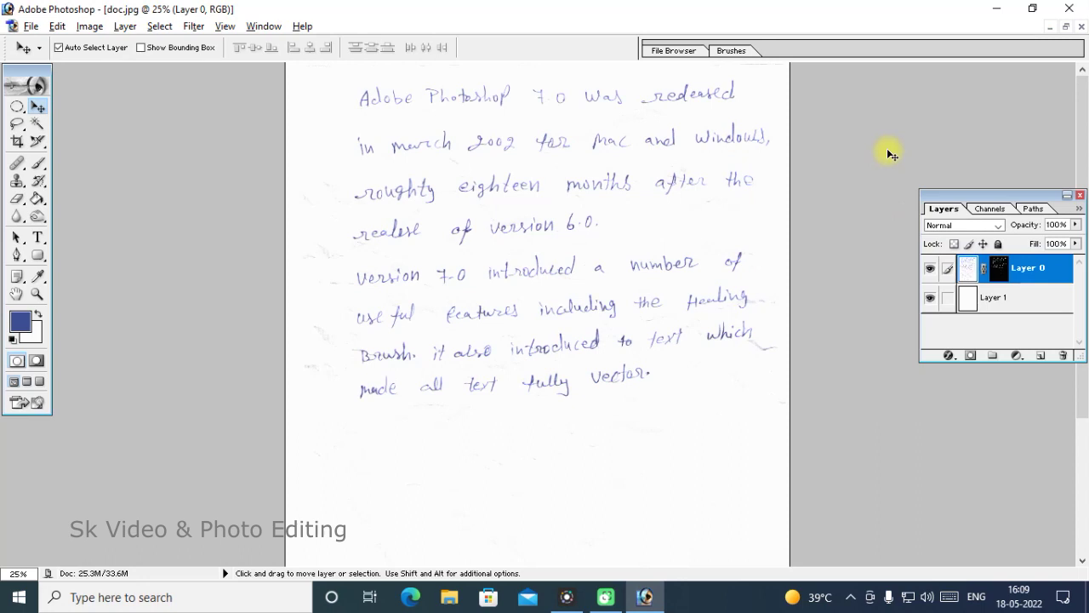
key(ctrl+m)
drag(816, 146, 829, 162)
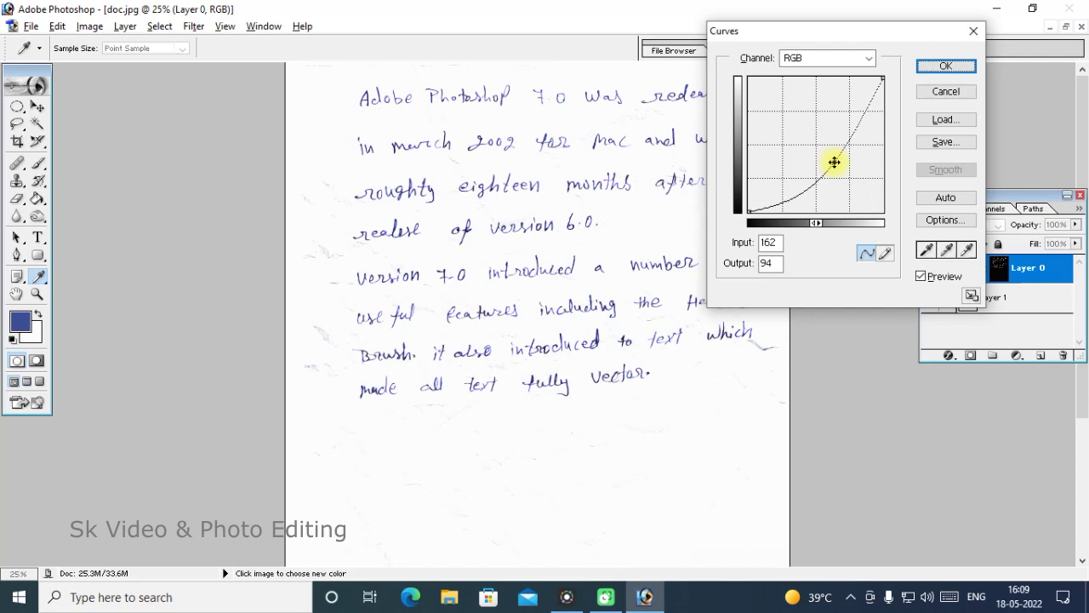
click(936, 68)
Zoom in to inspect the darkened handwriting on the white background
key(ctrl+equal)
key(ctrl+equal)
key(ctrl+equal)
scroll(698, 263, up, 3)
scroll(690, 261, up, 2)
scroll(690, 260, up, 2)
key(ctrl+minus)
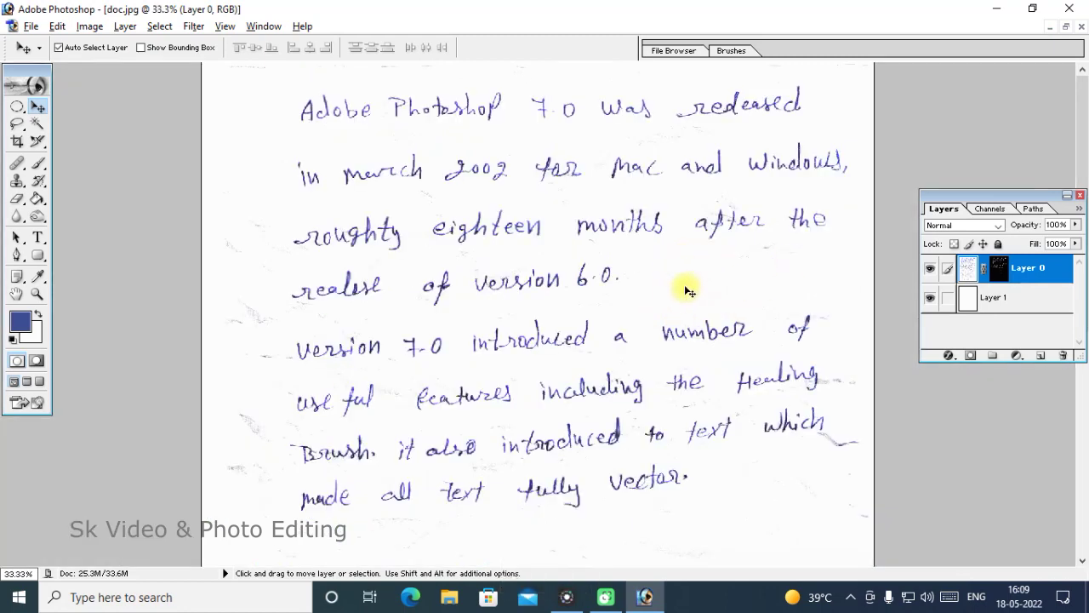
key(ctrl+minus)
key(ctrl+minus)
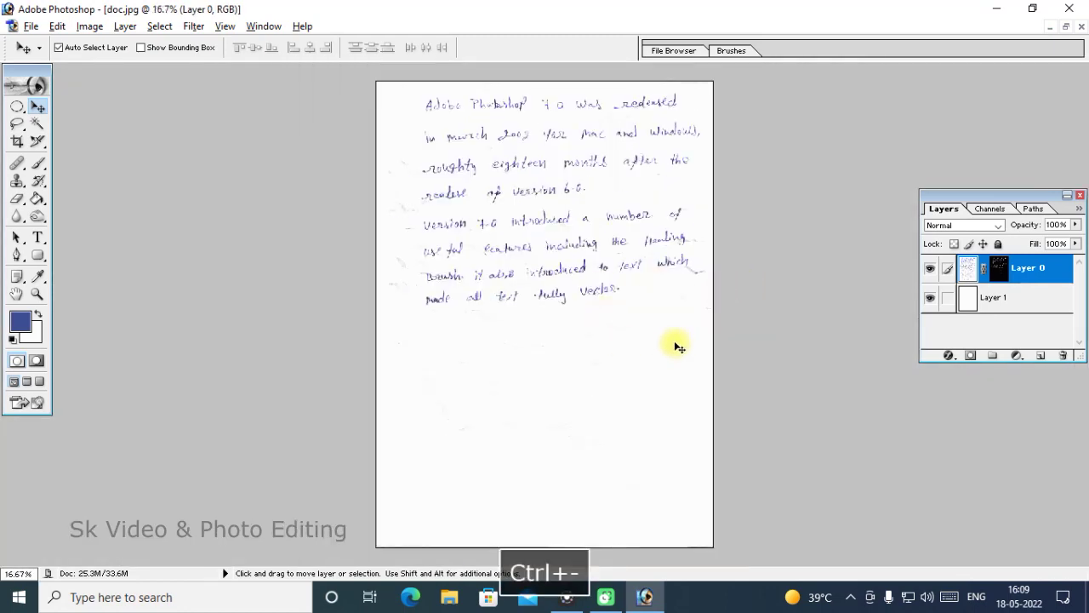
key(ctrl+plus)
key(ctrl+plus)
key(ctrl+plus)
key(ctrl+plus)
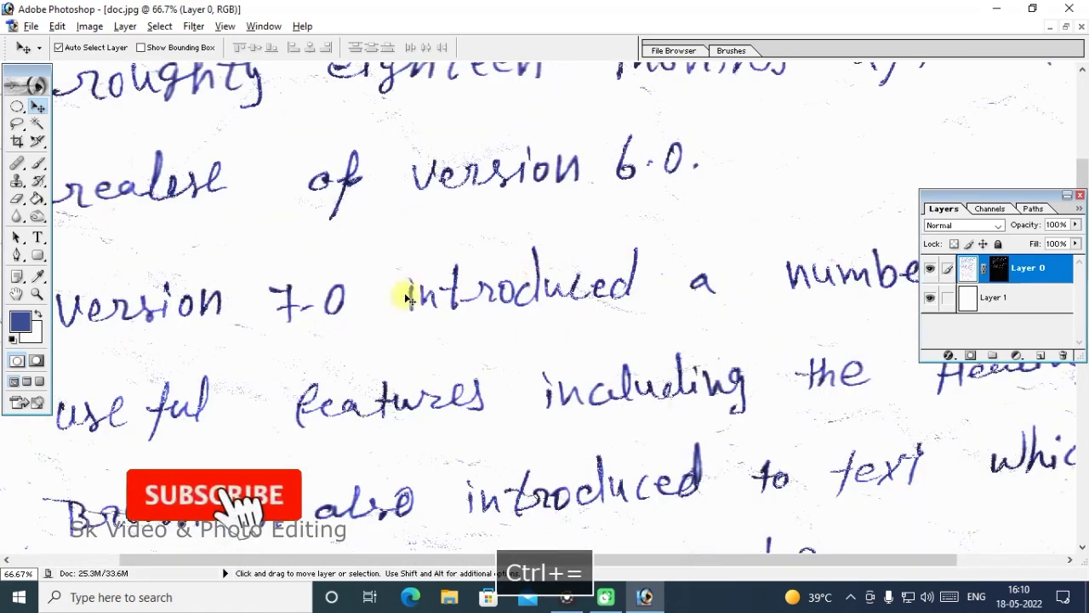
key(space)
scroll(545, 280, down, 1)
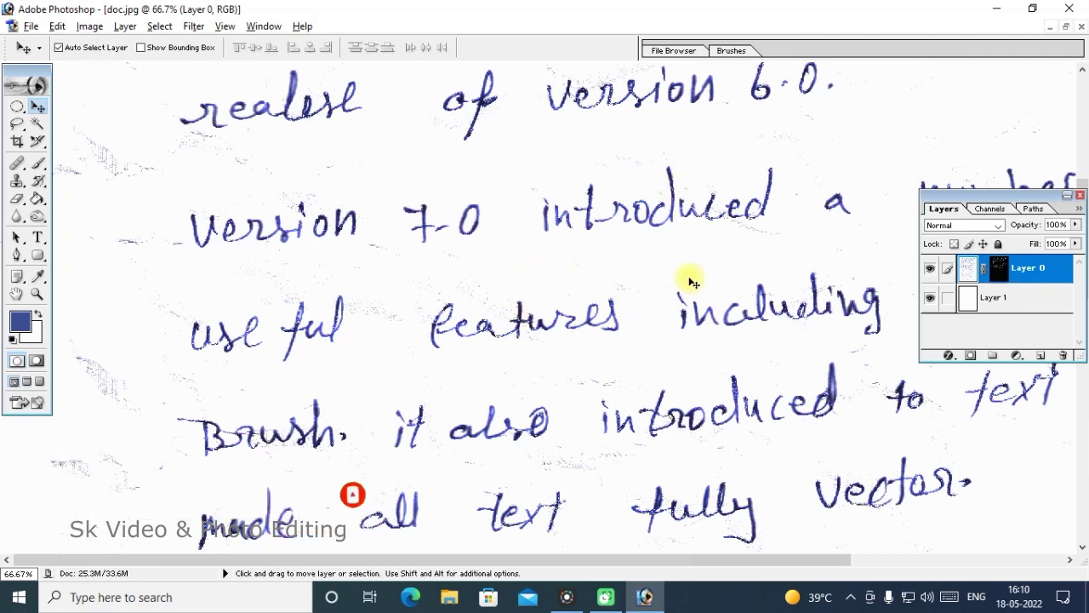
key(ctrl+minus)
key(ctrl+minus)
key(ctrl+minus)
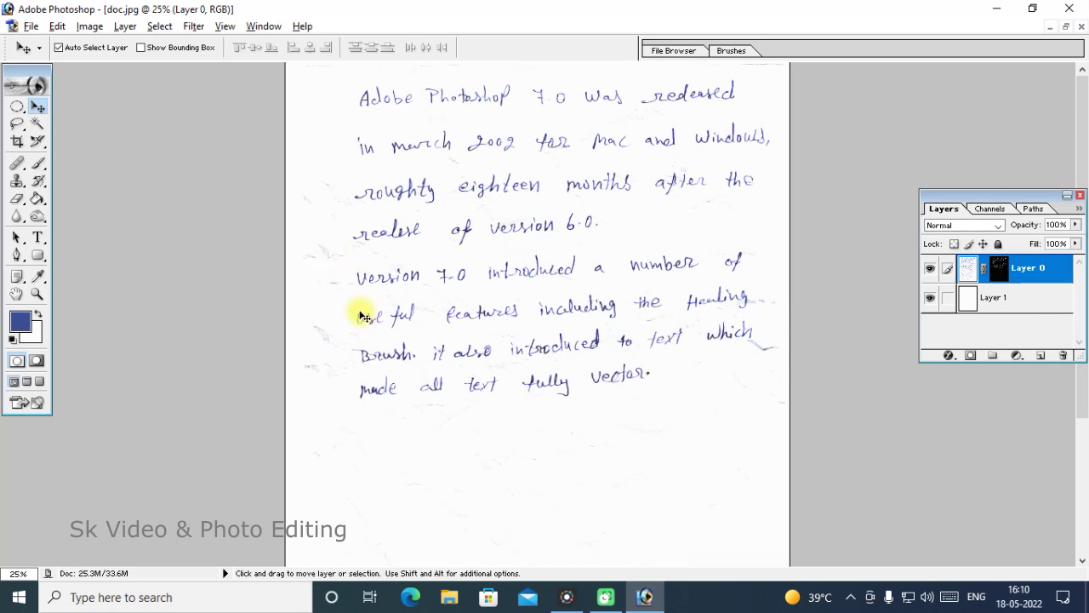
key(ctrl+plus)
key(ctrl+plus)
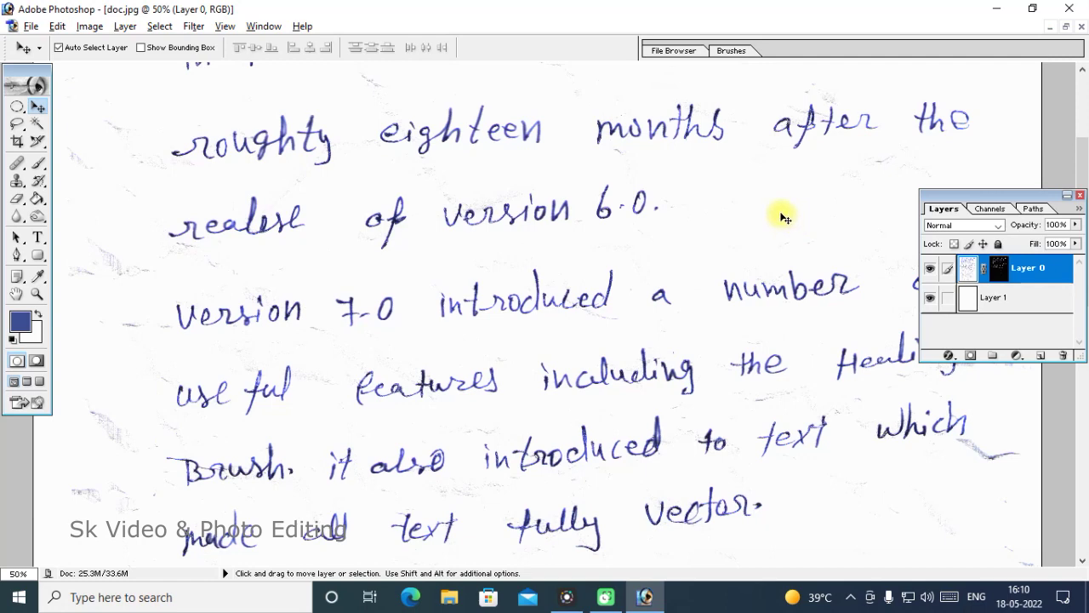
key(ctrl+minus)
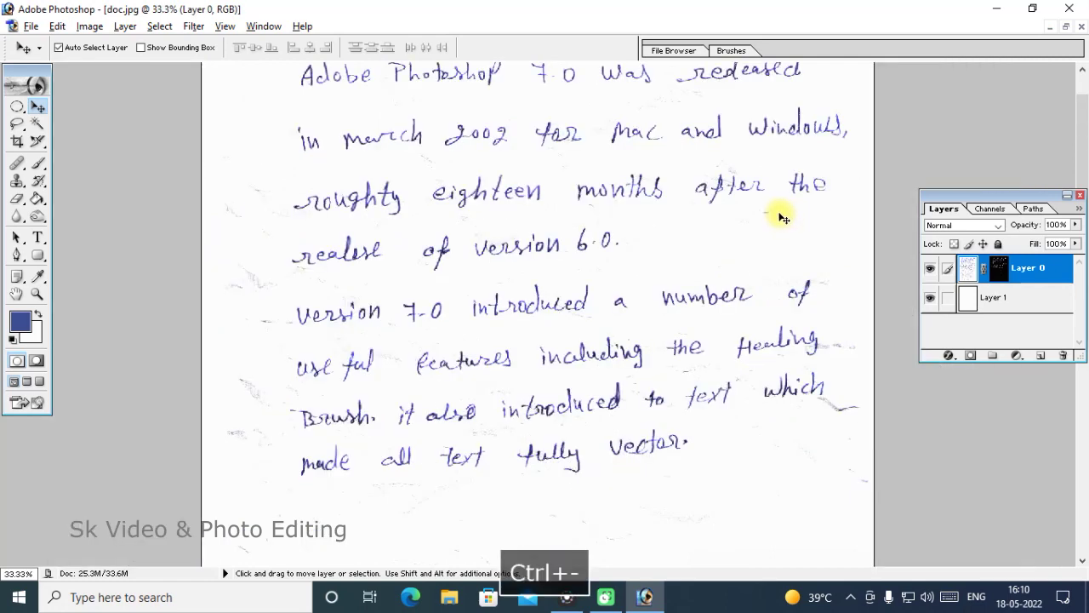